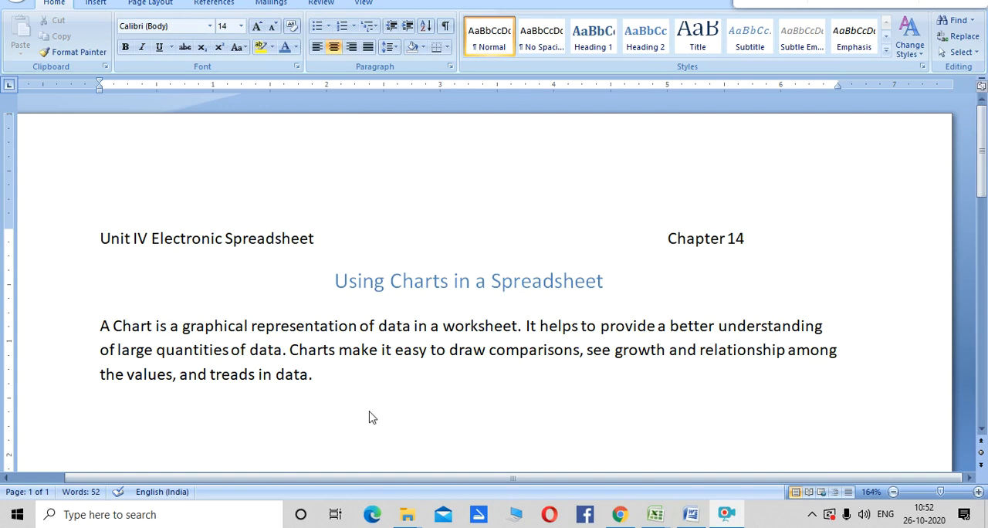
# - Switch to the Book2 workbook in Excel and enter =SUM(B3:C3) in cell D3 to total the first student's marks
pyautogui.moveTo(655, 515)
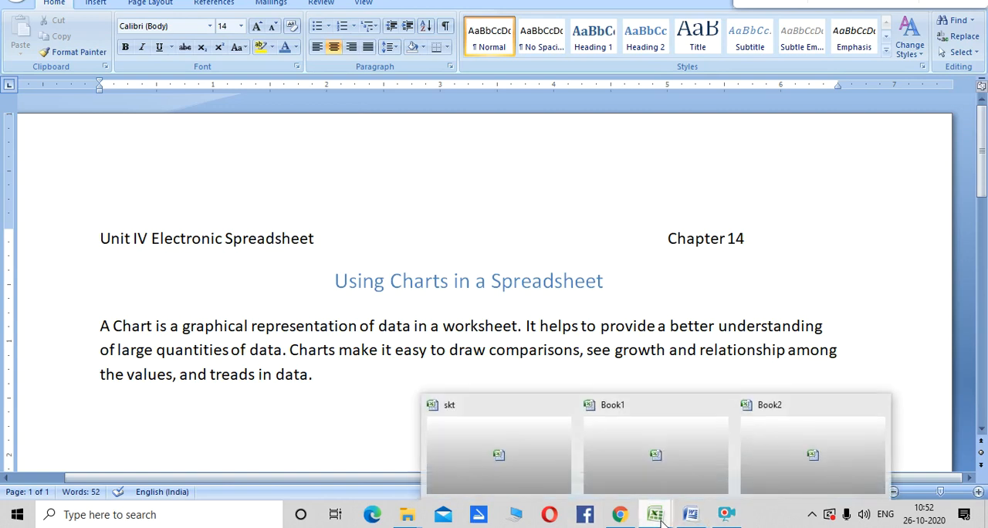
pyautogui.click(774, 457)
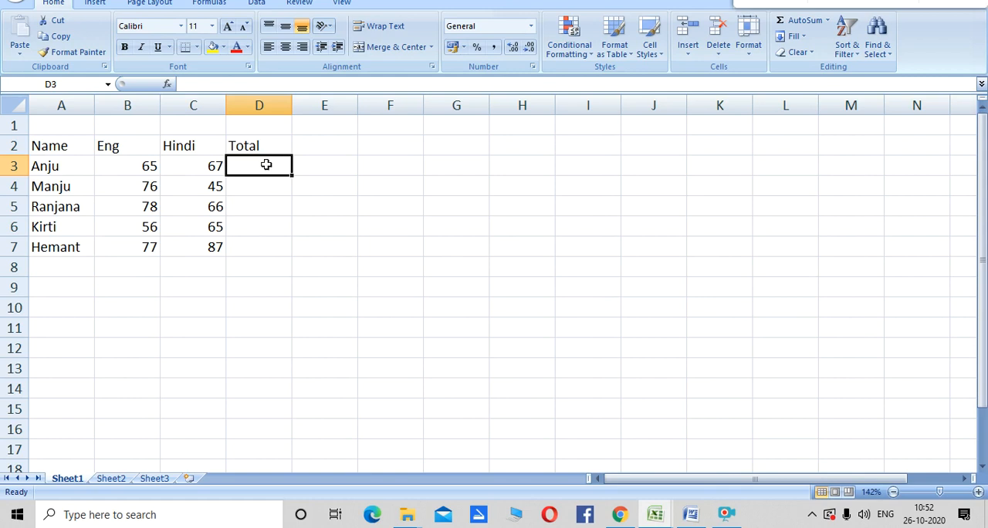
pyautogui.write('=')
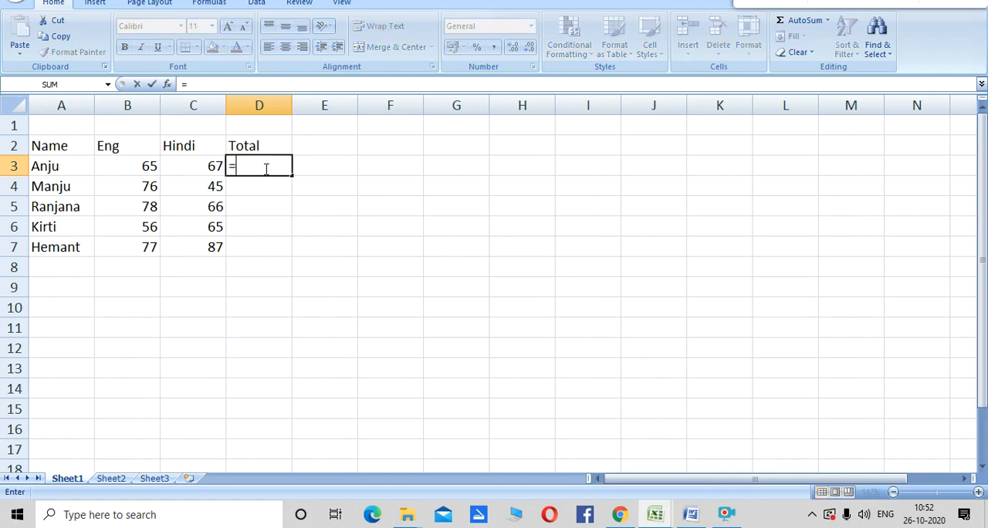
pyautogui.write('sum(')
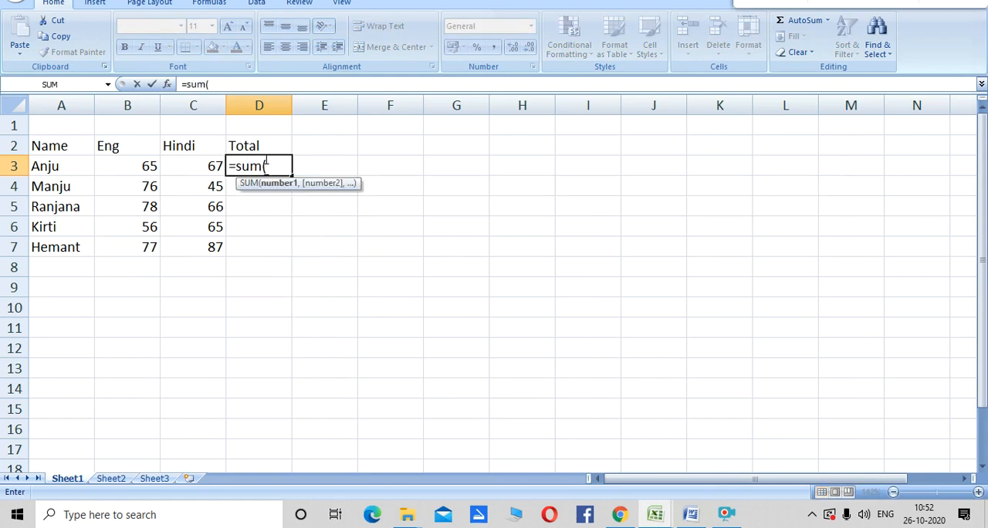
pyautogui.moveTo(146, 167); pyautogui.dragTo(173, 171)
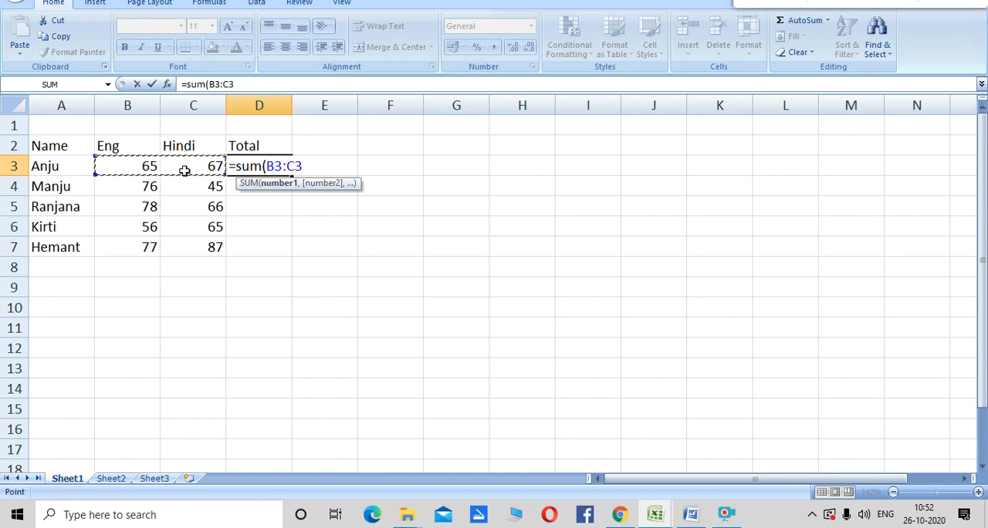
pyautogui.write(')')
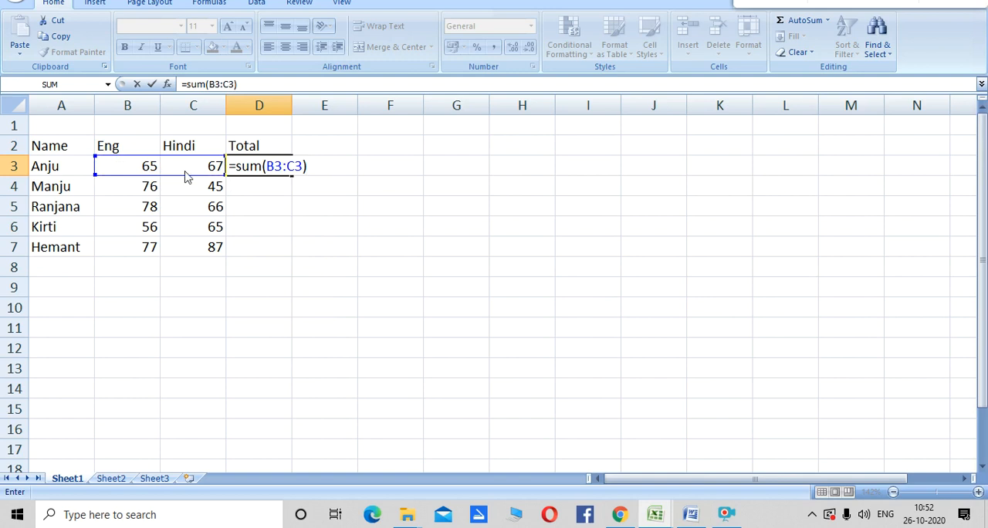
pyautogui.press('Return')
pyautogui.press('Up')
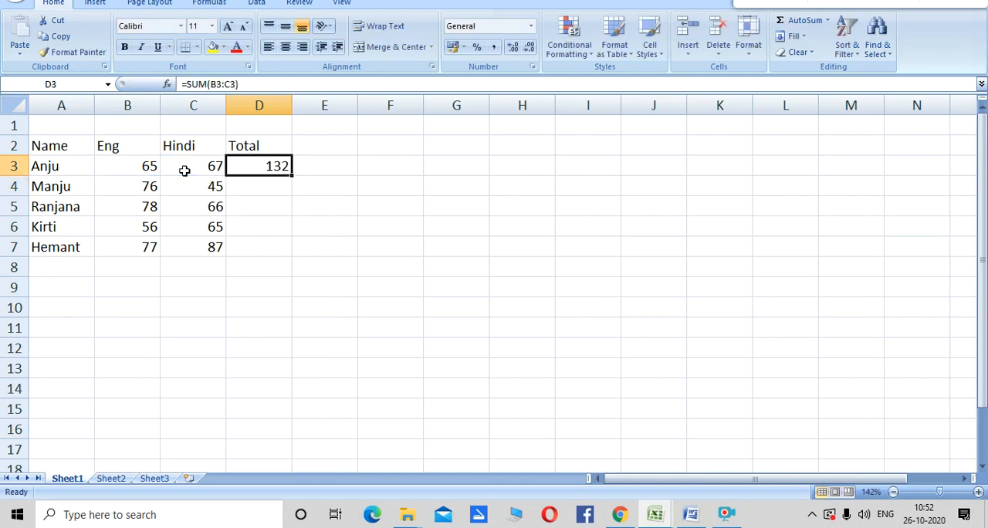
# - Copy the total formula from D3 into cells D4:D7
pyautogui.hotkey('ctrl', 'c')
pyautogui.press('Down')
pyautogui.hotkey('shift', 'Down')
pyautogui.hotkey('shift', 'Down')
pyautogui.hotkey('shift', 'Down')
pyautogui.hotkey('ctrl', 'v')
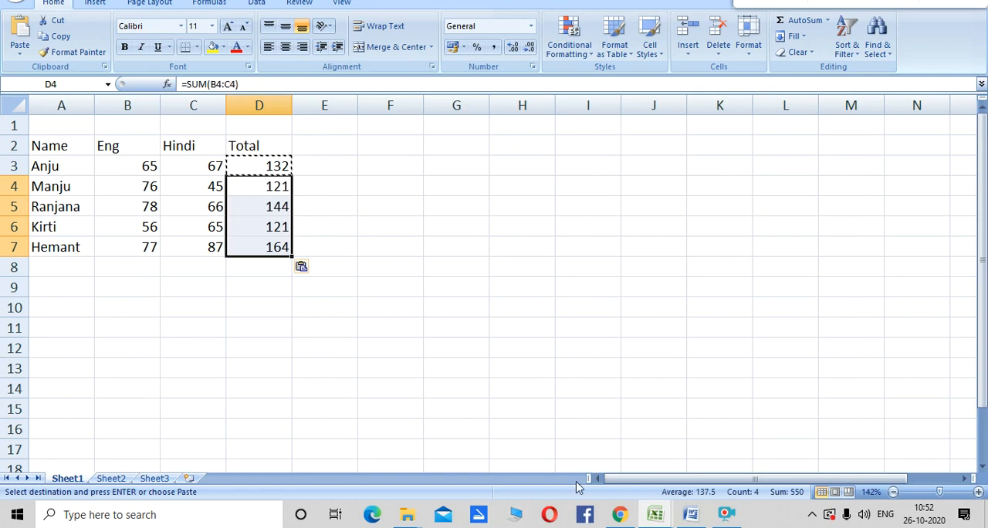
# - Switch to the Word document and add the line "Types of Charts" below the introductory paragraph
pyautogui.click(699, 522)
pyautogui.click(433, 392)
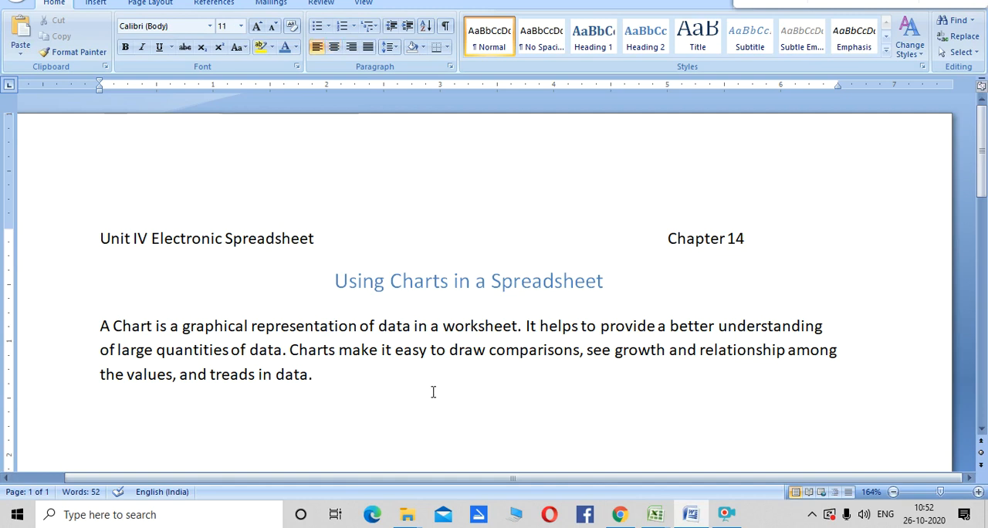
pyautogui.press('Return')
pyautogui.write('Types o')
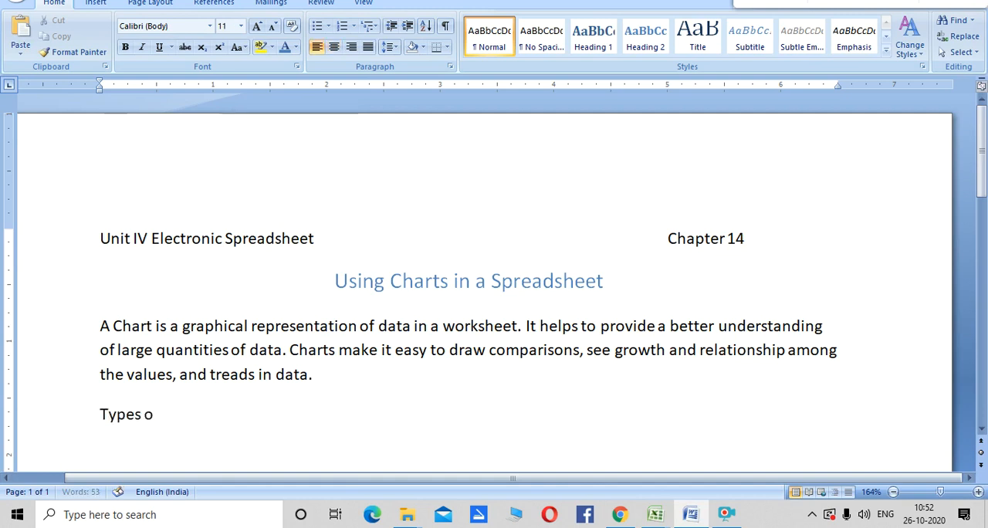
pyautogui.write('f Charts')
pyautogui.press('Return')
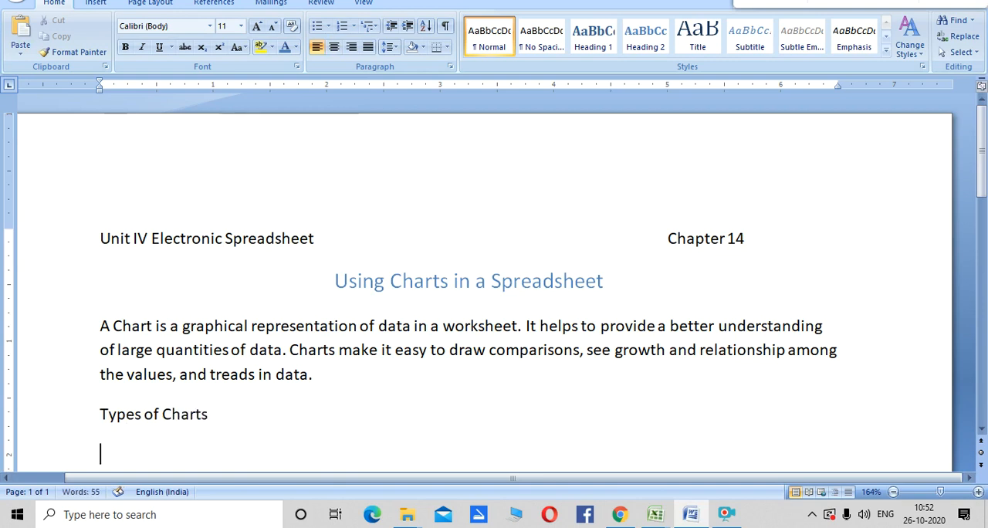
# - Start a numbered list under "Types of Charts" with "Bar Chart" as item 1
pyautogui.write('1. Ba')
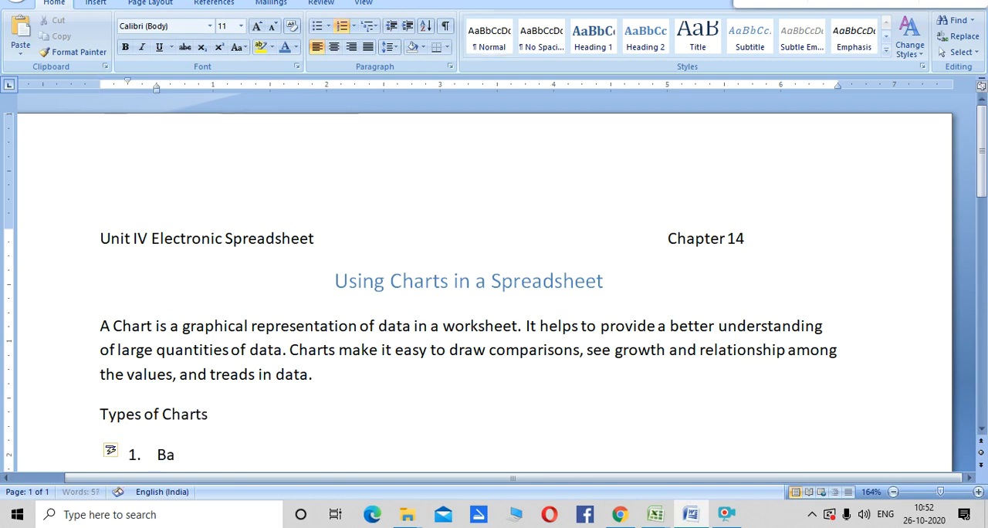
pyautogui.write('r Charty')
pyautogui.press('BackSpace')
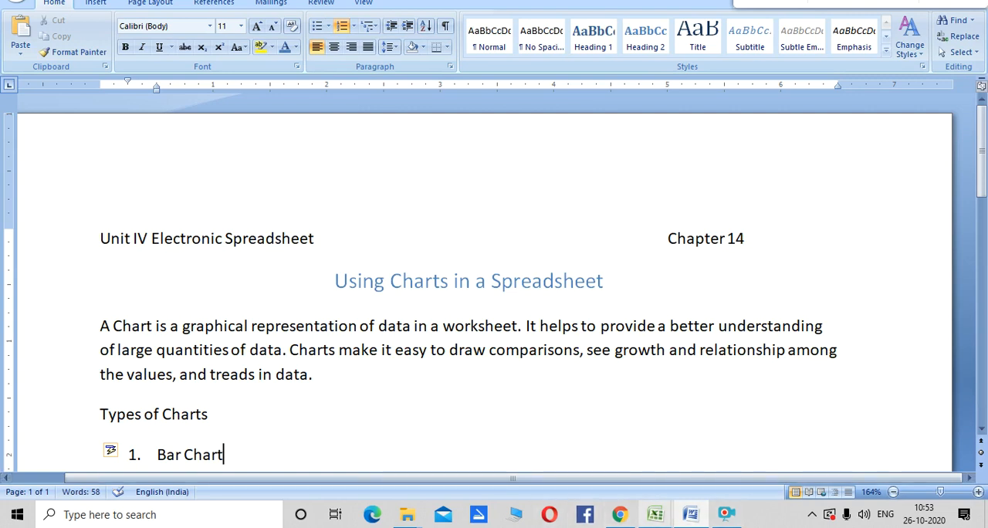
# - Switch to Book2 in Excel and insert a 2-D clustered bar chart with only the empty cell B9 selected
pyautogui.moveTo(656, 518)
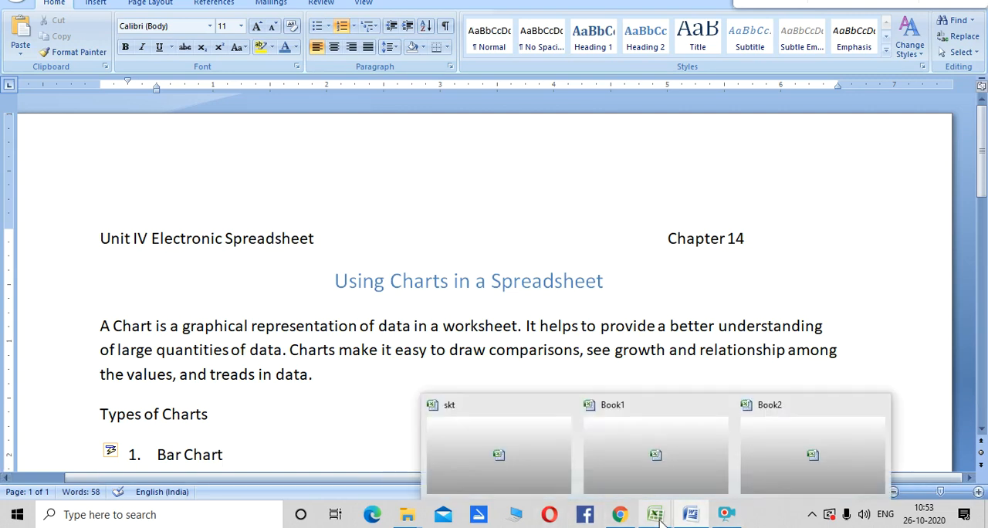
pyautogui.click(763, 461)
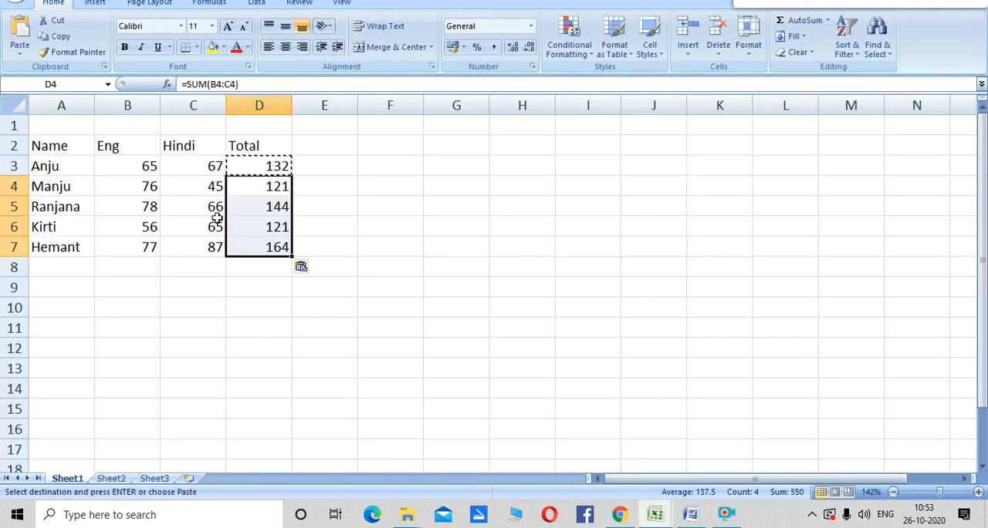
pyautogui.click(147, 295)
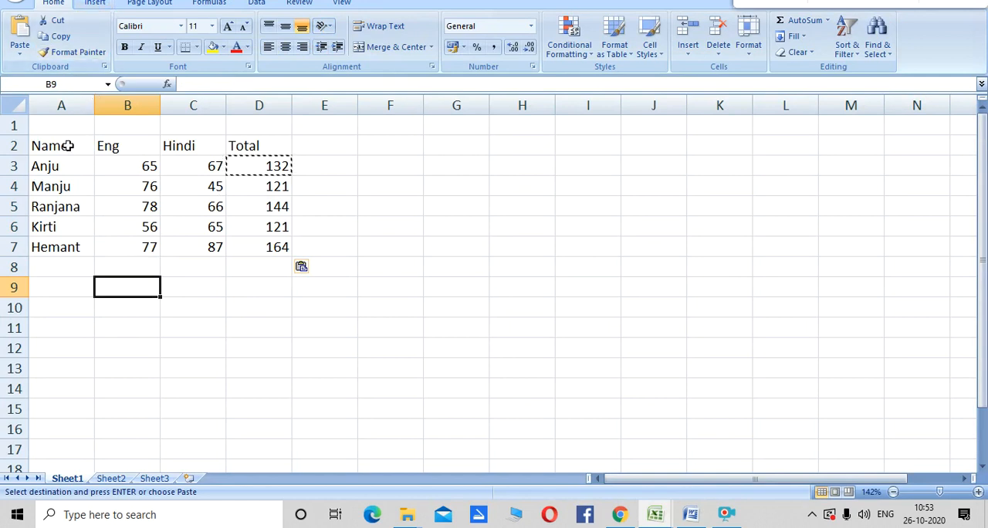
pyautogui.click(96, 4)
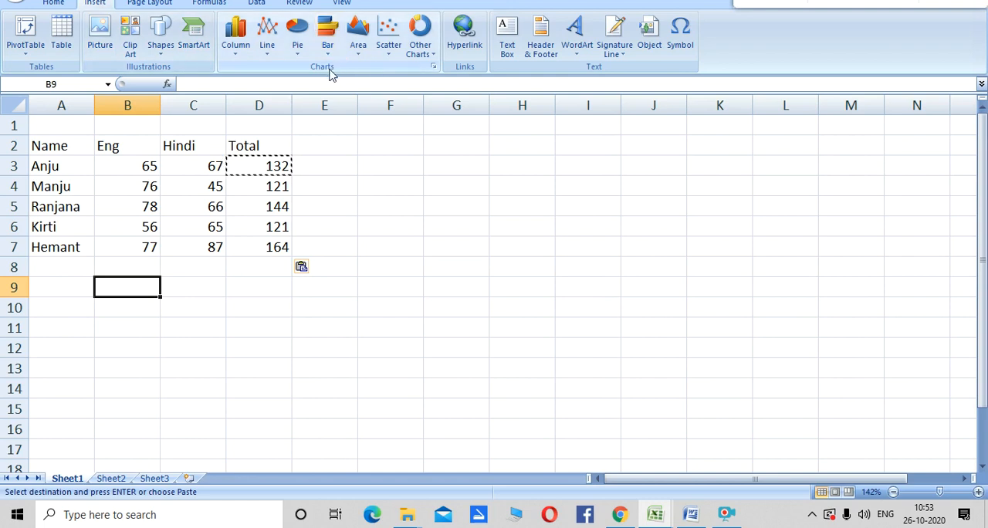
pyautogui.click(327, 44)
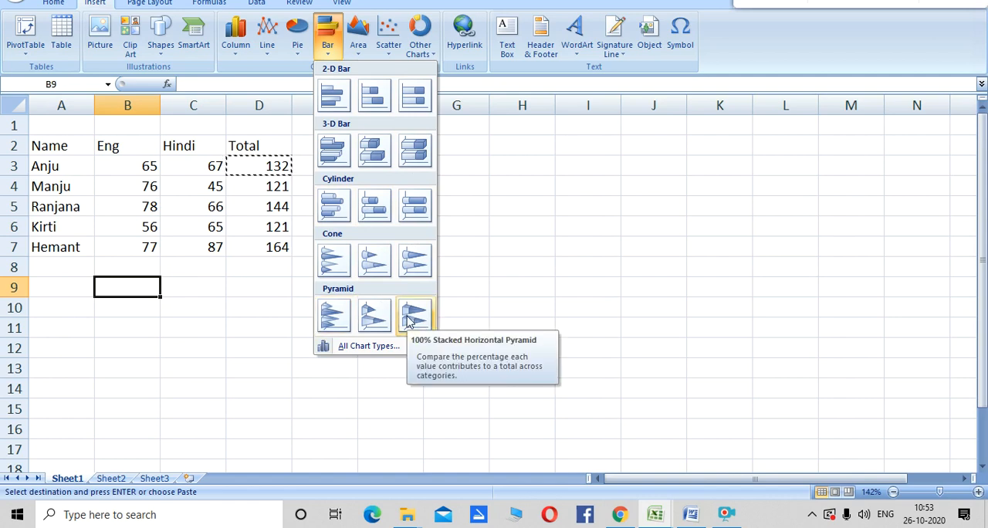
pyautogui.click(335, 96)
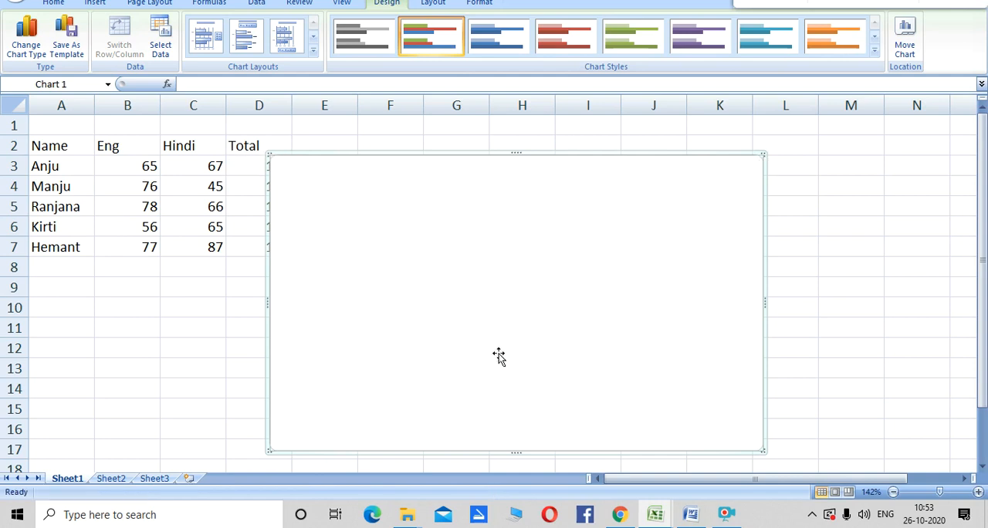
# - Insert a 2-D clustered bar chart from the marks table in A2:D7
pyautogui.moveTo(41, 142); pyautogui.dragTo(234, 254)
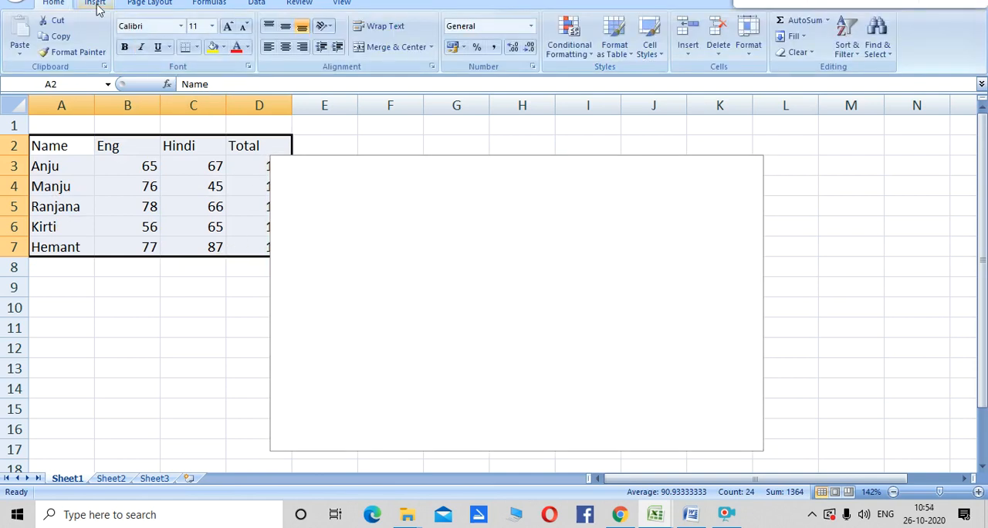
pyautogui.click(96, 4)
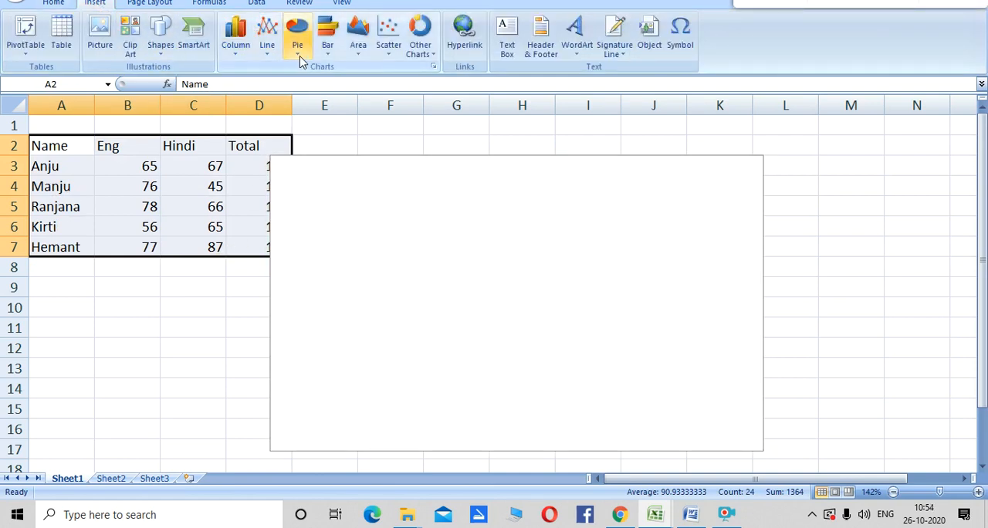
pyautogui.click(333, 55)
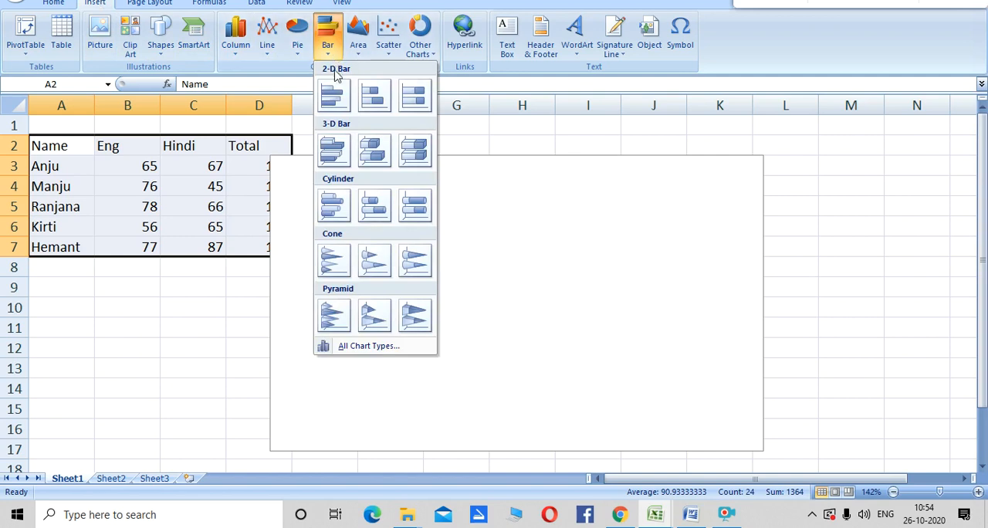
pyautogui.click(333, 96)
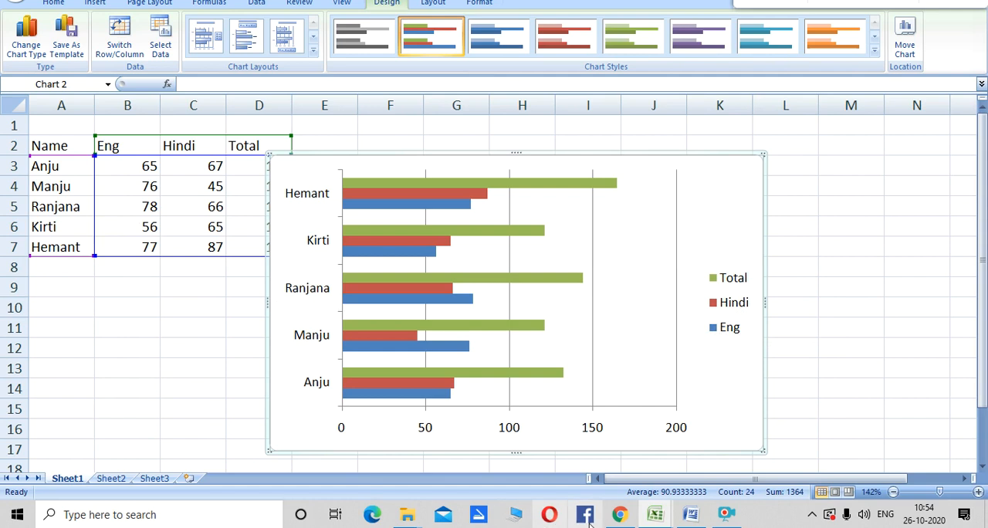
# - Switch to the Word document and add "Column Chart" as item 2 of the numbered list
pyautogui.click(691, 513)
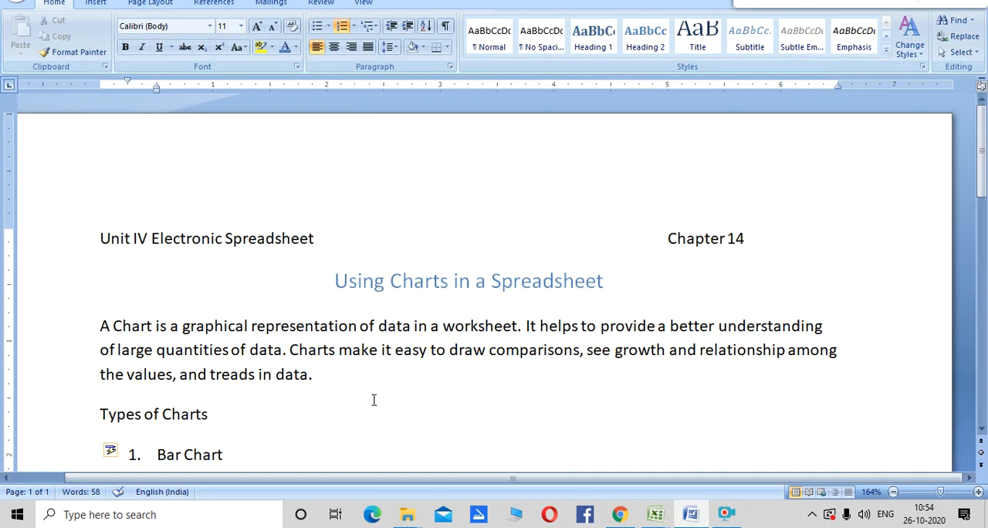
pyautogui.press('Return')
pyautogui.write('Column Chart')
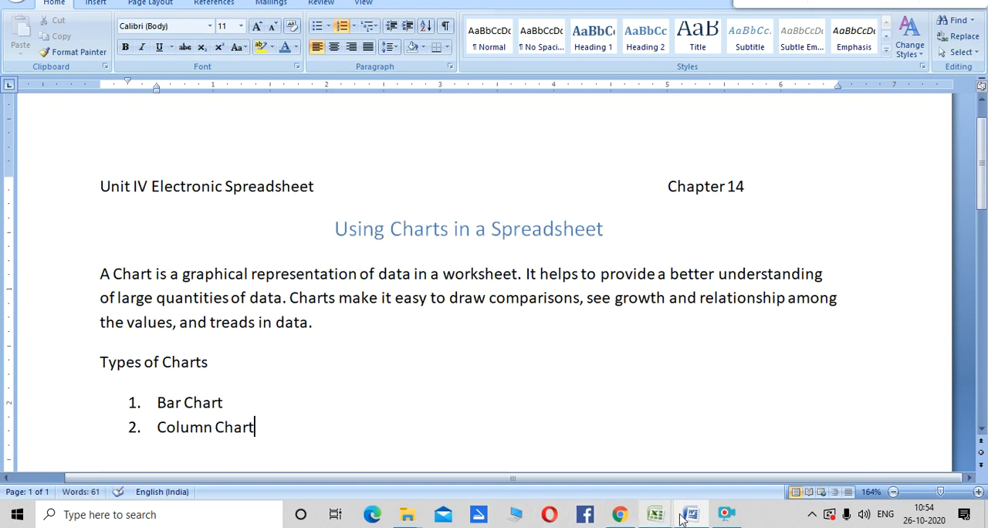
# - Switch to Book2 in Excel and cut both the bar chart and the blank chart from Sheet1
pyautogui.moveTo(649, 523)
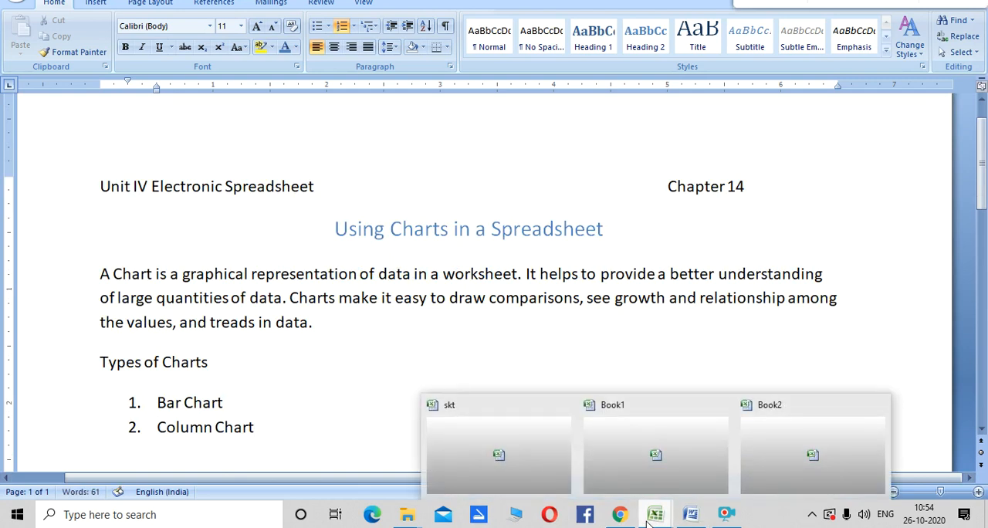
pyautogui.click(787, 456)
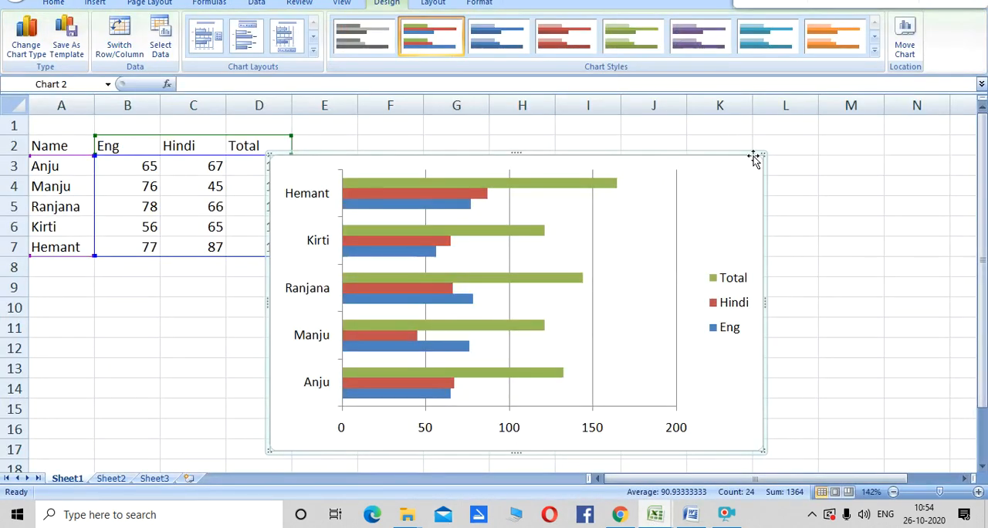
pyautogui.click(772, 186)
pyautogui.moveTo(653, 168); pyautogui.dragTo(766, 177)
pyautogui.rightClick(812, 214)
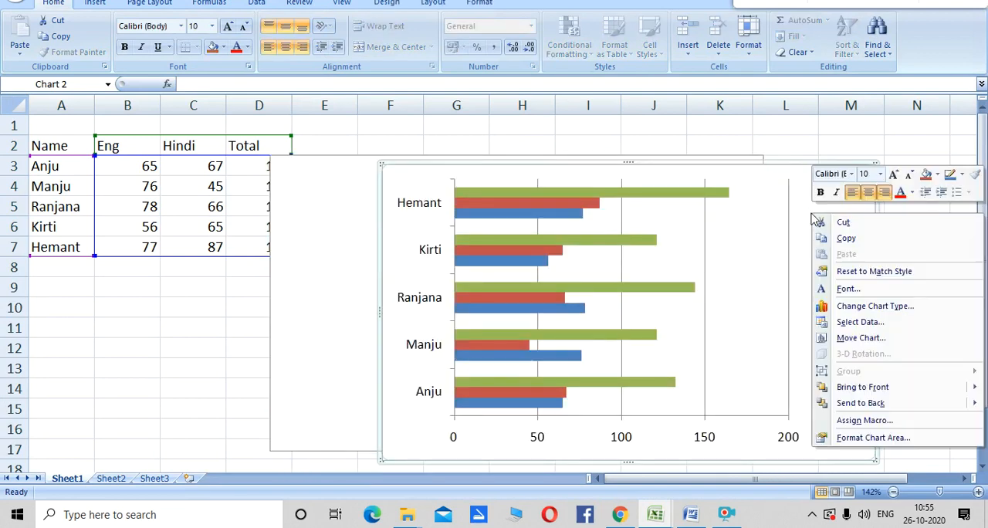
pyautogui.click(826, 223)
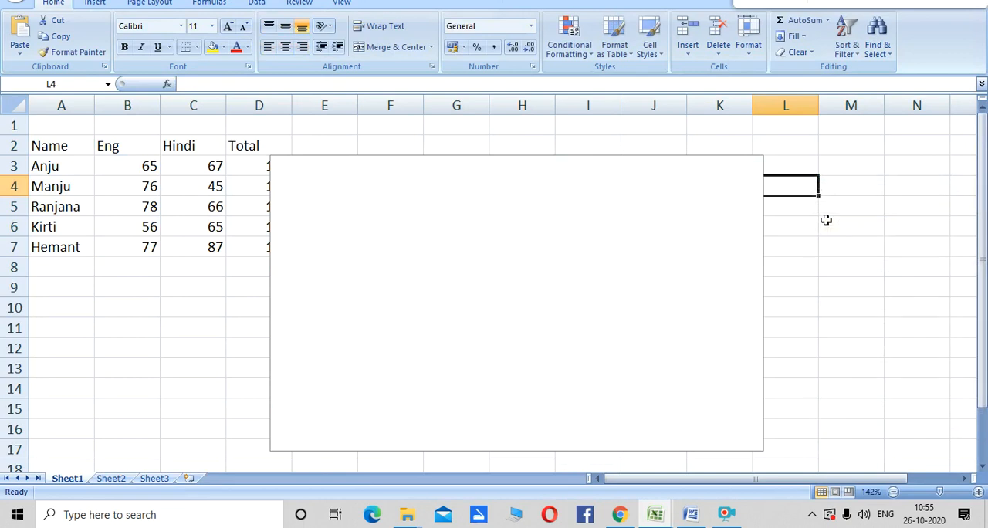
pyautogui.click(454, 212)
pyautogui.rightClick(457, 213)
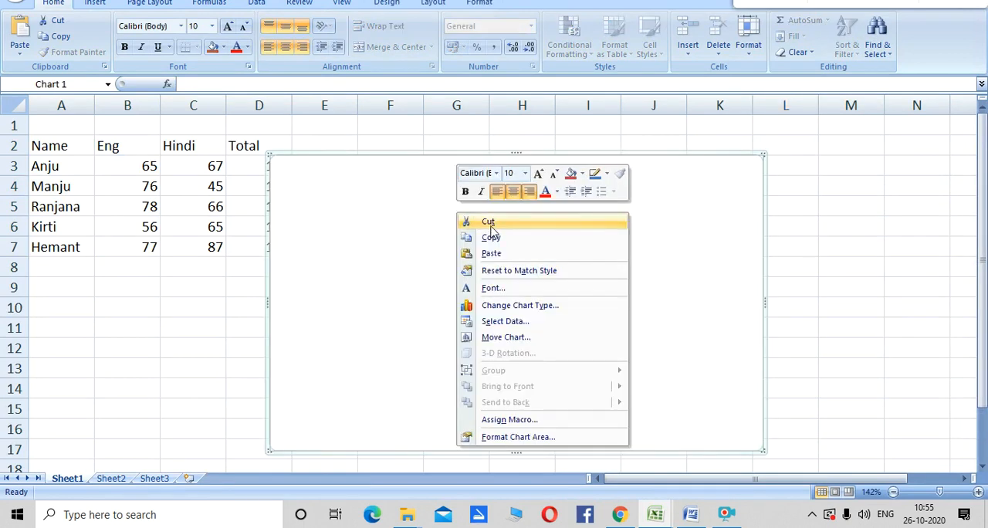
pyautogui.click(490, 224)
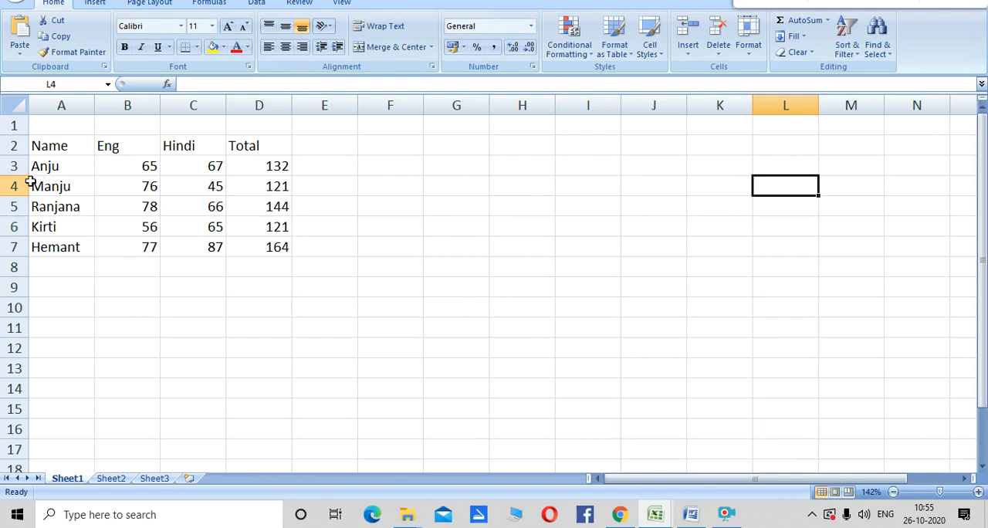
# - Insert a 2-D clustered column chart from the marks table in A2:D7
pyautogui.moveTo(48, 147); pyautogui.dragTo(287, 245)
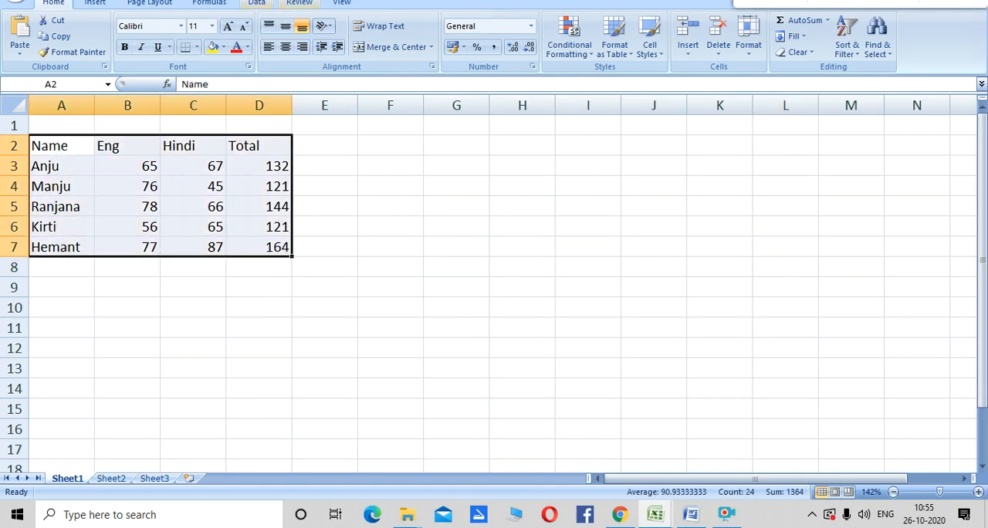
pyautogui.click(96, 4)
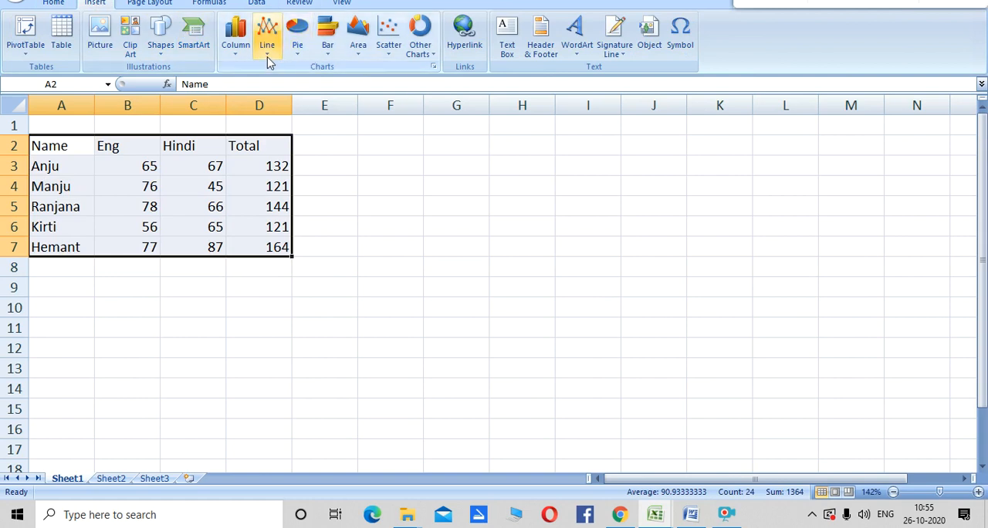
pyautogui.click(236, 48)
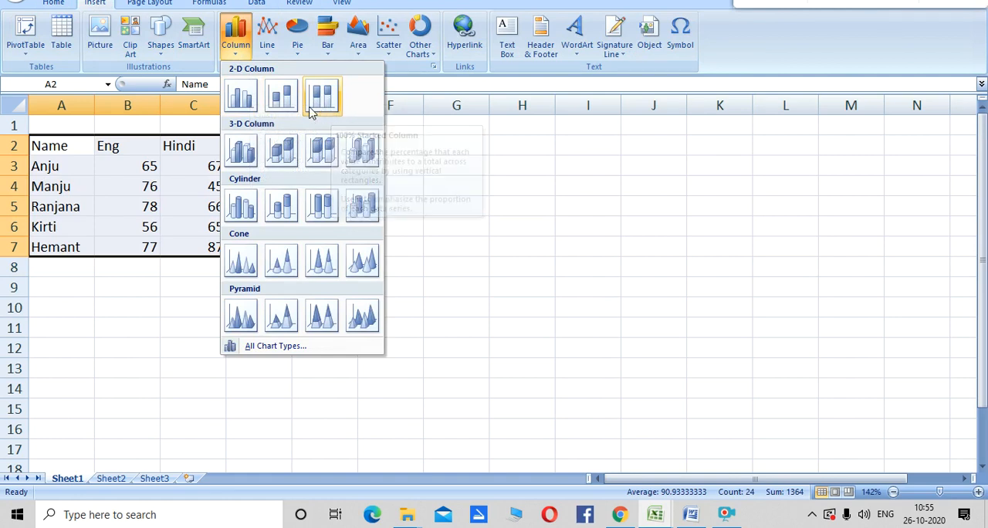
pyautogui.click(245, 99)
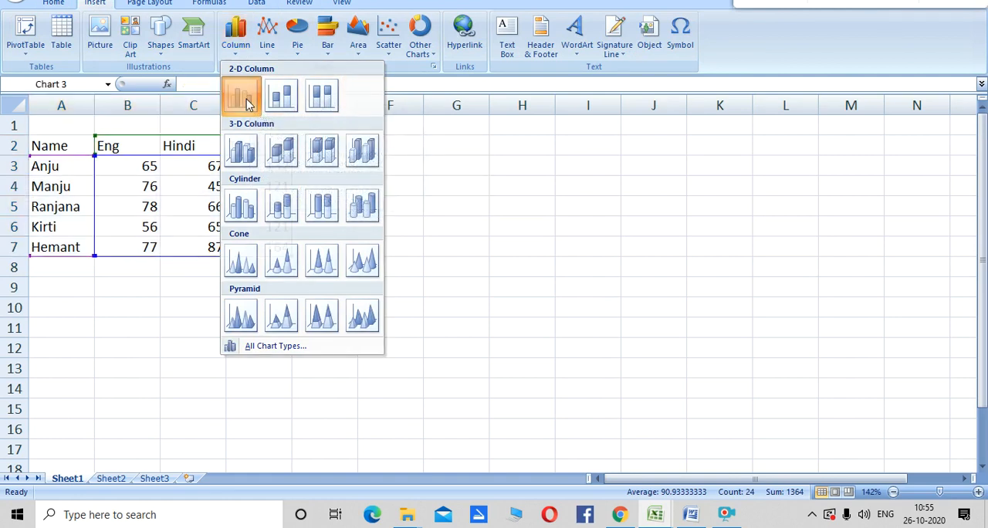
# - Shift the column chart's plot area to the right and move the whole chart clear of the marks table
pyautogui.moveTo(455, 338)
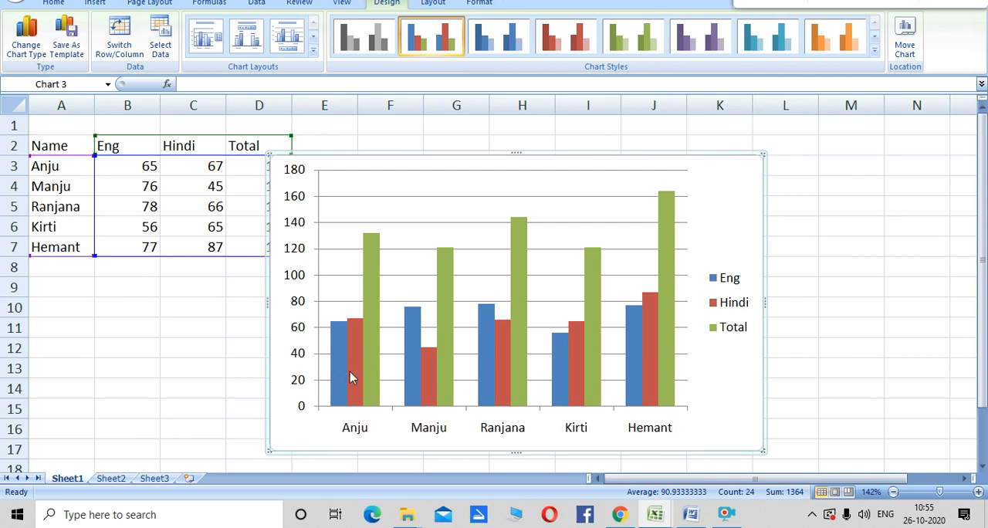
pyautogui.moveTo(349, 377)
pyautogui.click(438, 233)
pyautogui.moveTo(438, 233); pyautogui.dragTo(599, 223)
pyautogui.moveTo(464, 176); pyautogui.dragTo(589, 213)
# - Cut the column chart from Sheet1
pyautogui.rightClick(564, 220)
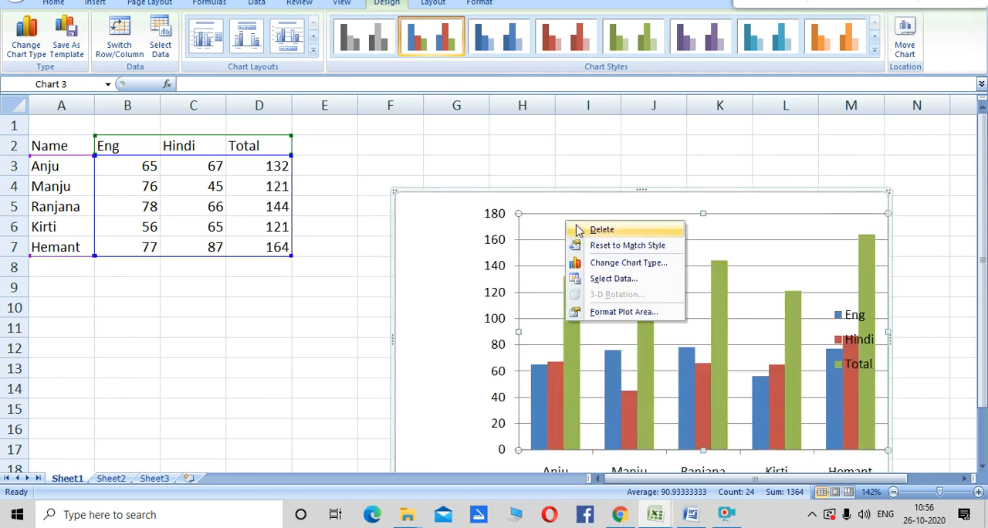
pyautogui.click(583, 230)
pyautogui.rightClick(569, 223)
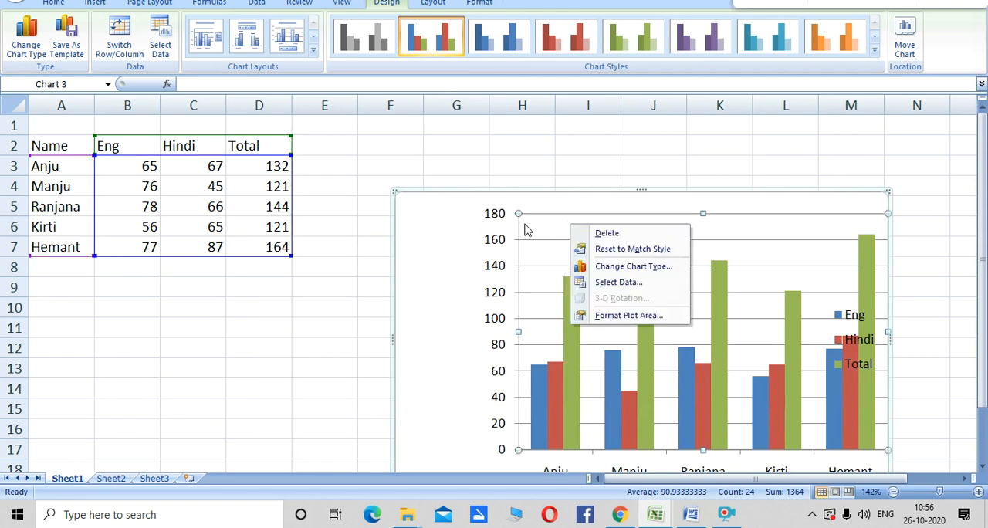
pyautogui.click(449, 234)
pyautogui.moveTo(480, 206); pyautogui.dragTo(484, 200)
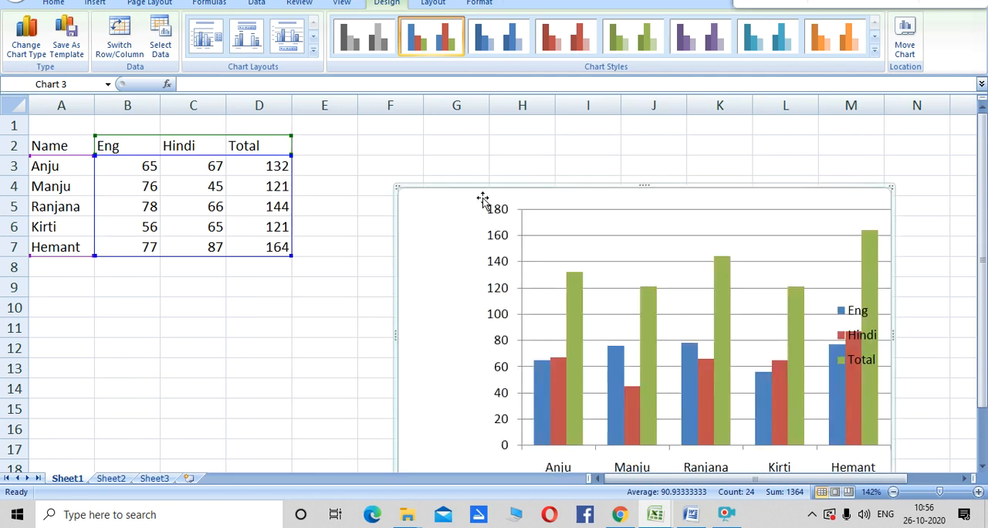
pyautogui.rightClick(484, 200)
pyautogui.click(503, 207)
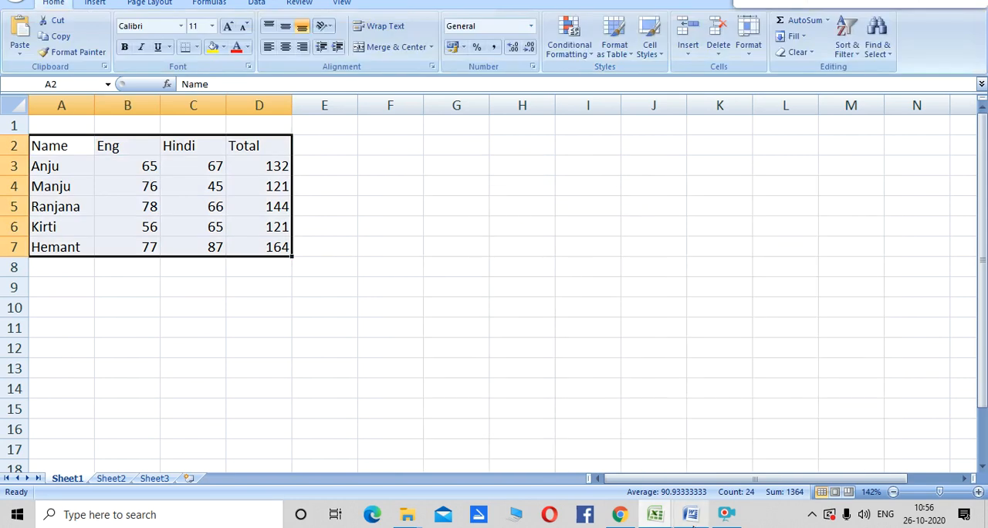
# - Switch to the Word document and add "Line Chart" as item 3 of the numbered list, starting item 4
pyautogui.click(690, 514)
pyautogui.press('Return')
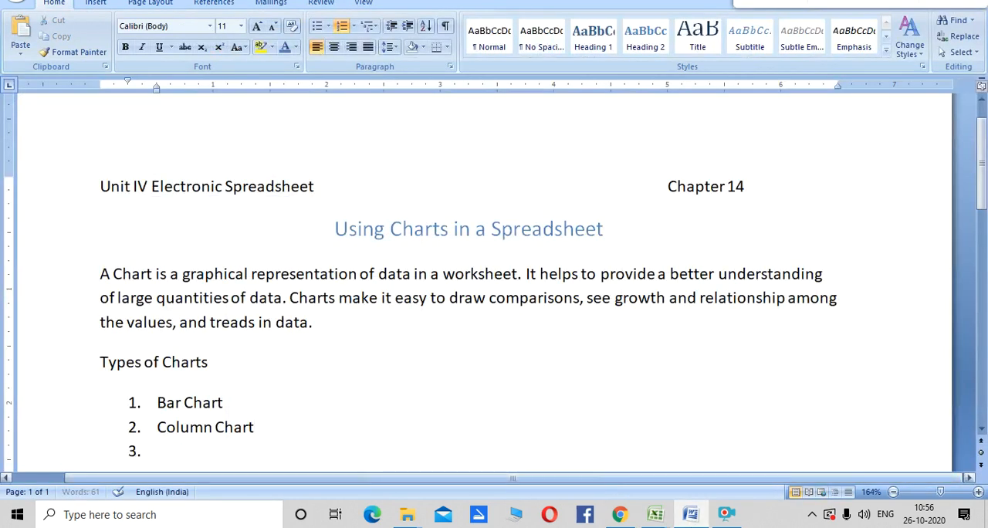
pyautogui.write('Line Chart')
pyautogui.press('Return')
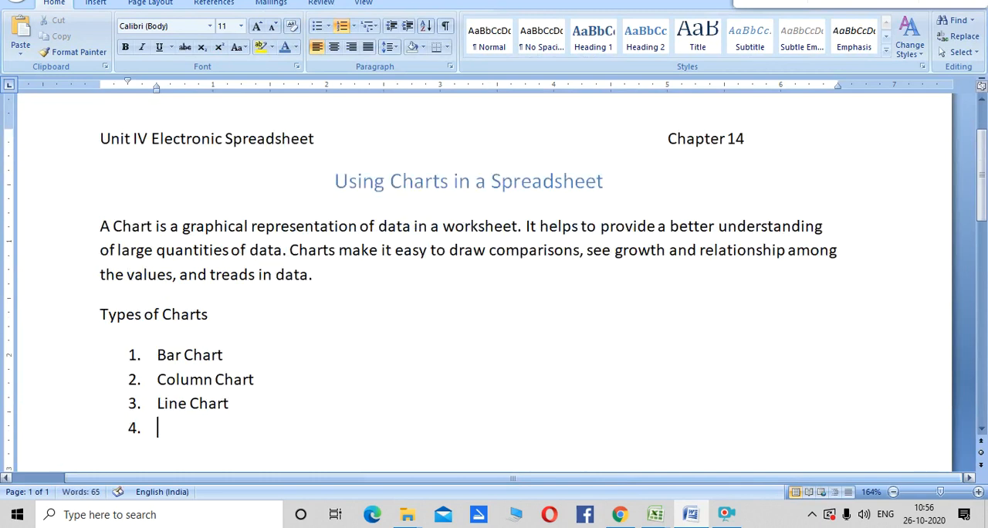
# - Switch to Book2 in Excel and insert a basic 2-D line chart from the marks table in A2:D7
pyautogui.moveTo(649, 514)
pyautogui.click(814, 453)
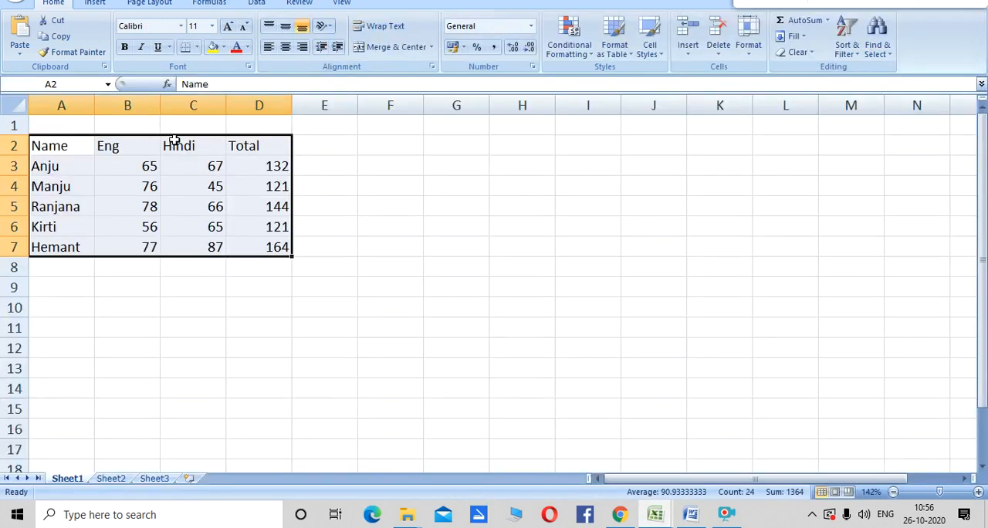
pyautogui.click(95, 3)
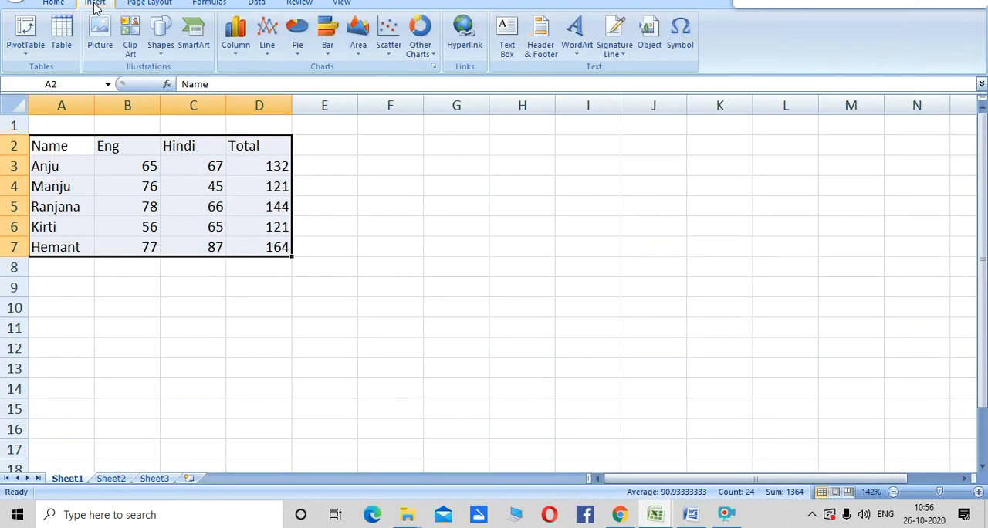
pyautogui.click(267, 54)
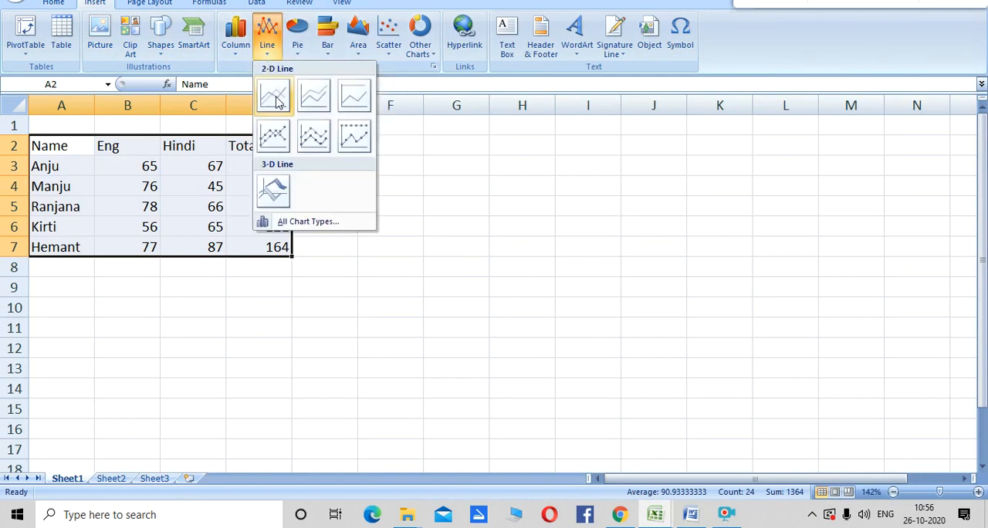
pyautogui.click(275, 97)
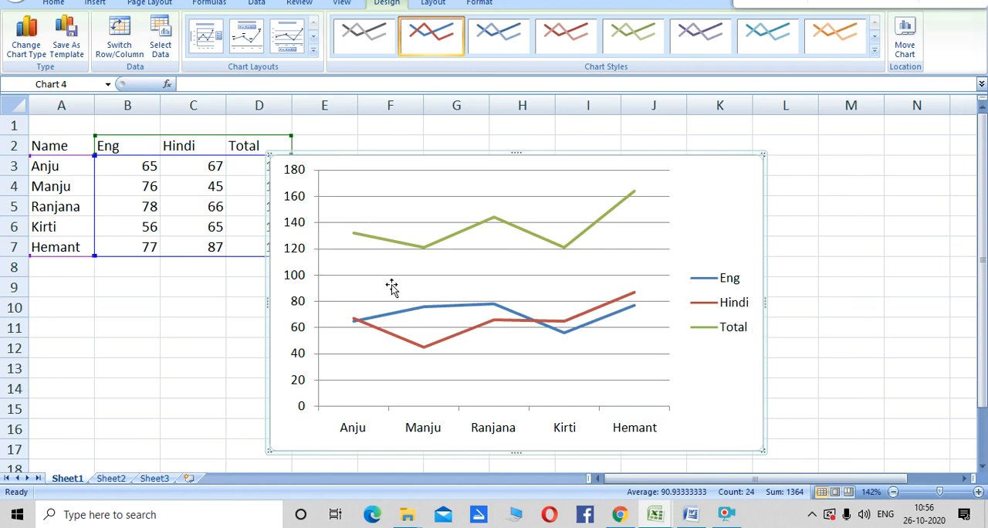
# - Shift the line chart's plot area to the right and move the chart clear of the Total column
pyautogui.click(420, 206)
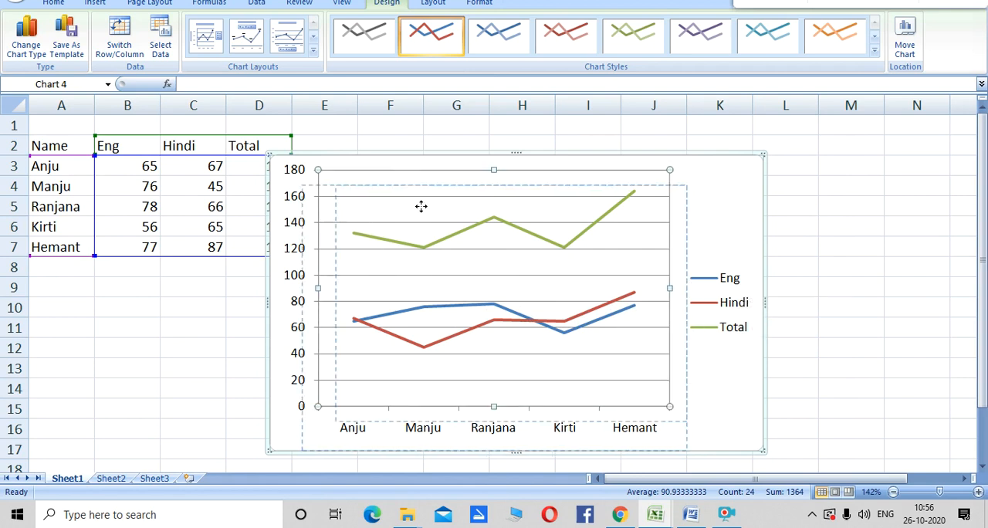
pyautogui.moveTo(421, 207); pyautogui.dragTo(460, 214)
pyautogui.moveTo(430, 157); pyautogui.dragTo(510, 157)
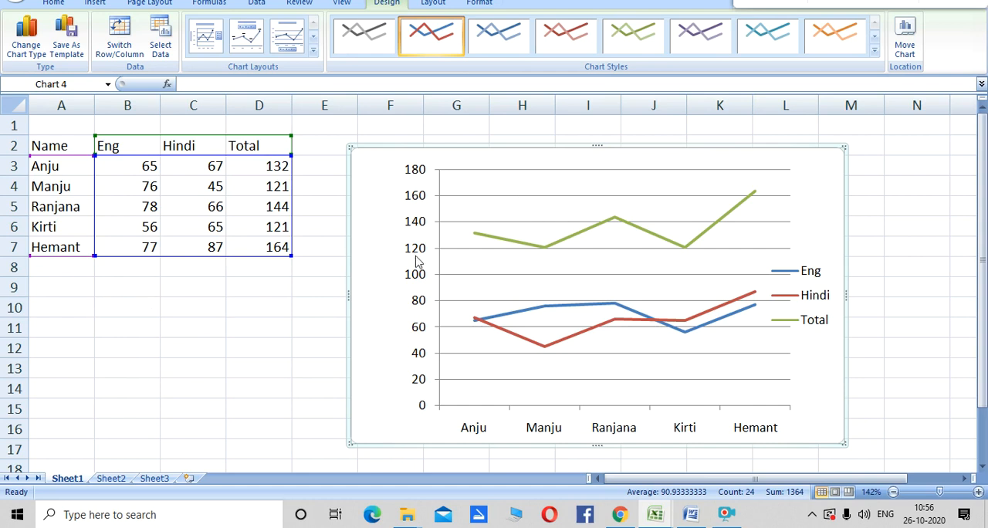
# - Cut the line chart from Sheet1
pyautogui.rightClick(495, 204)
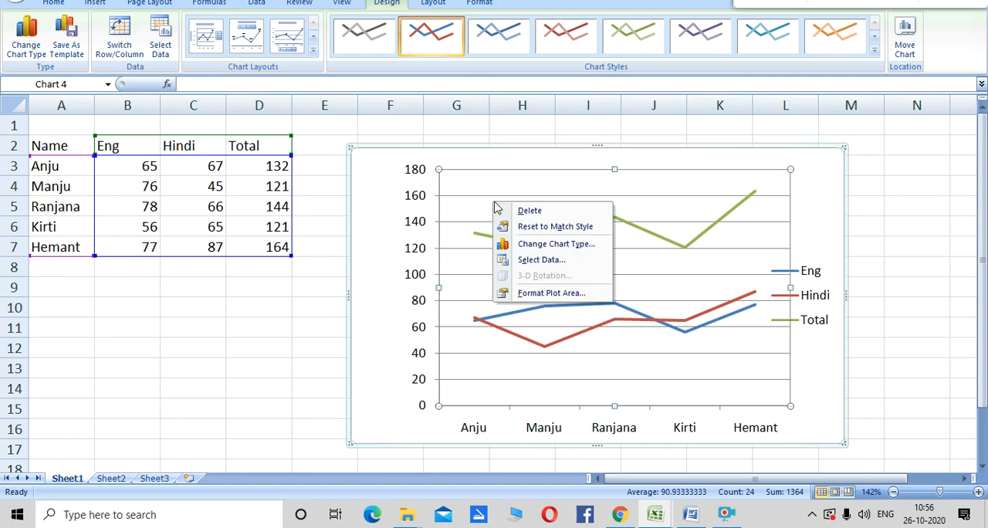
pyautogui.click(390, 163)
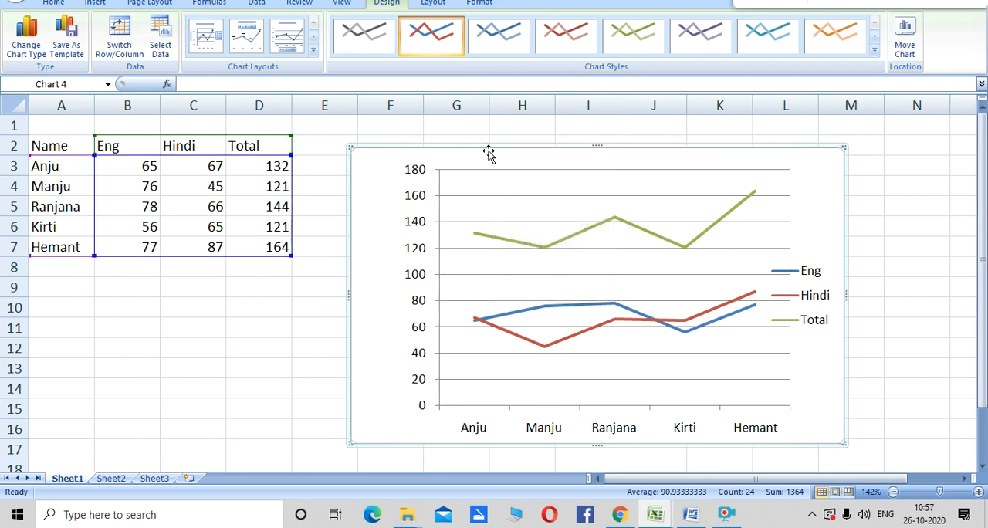
pyautogui.click(498, 218)
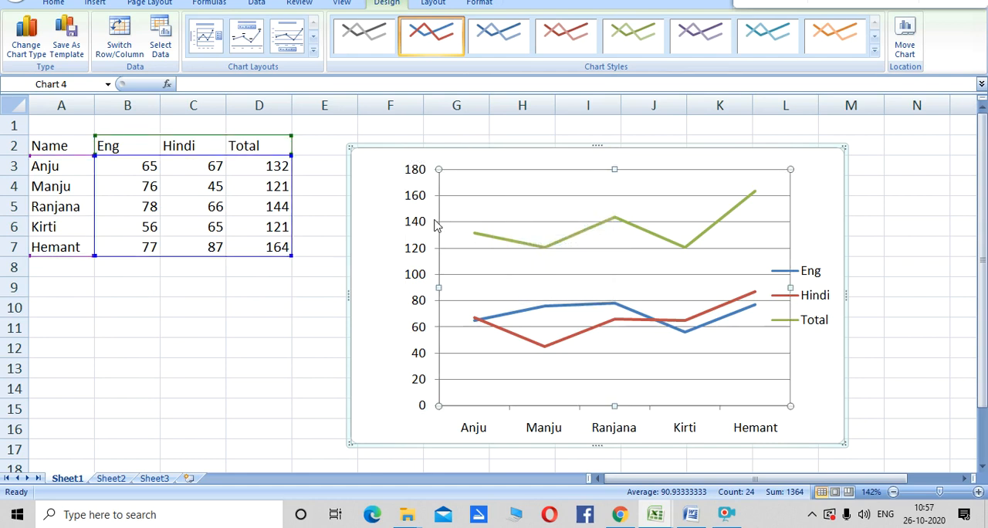
pyautogui.rightClick(538, 199)
pyautogui.click(556, 207)
pyautogui.click(357, 153)
pyautogui.rightClick(358, 153)
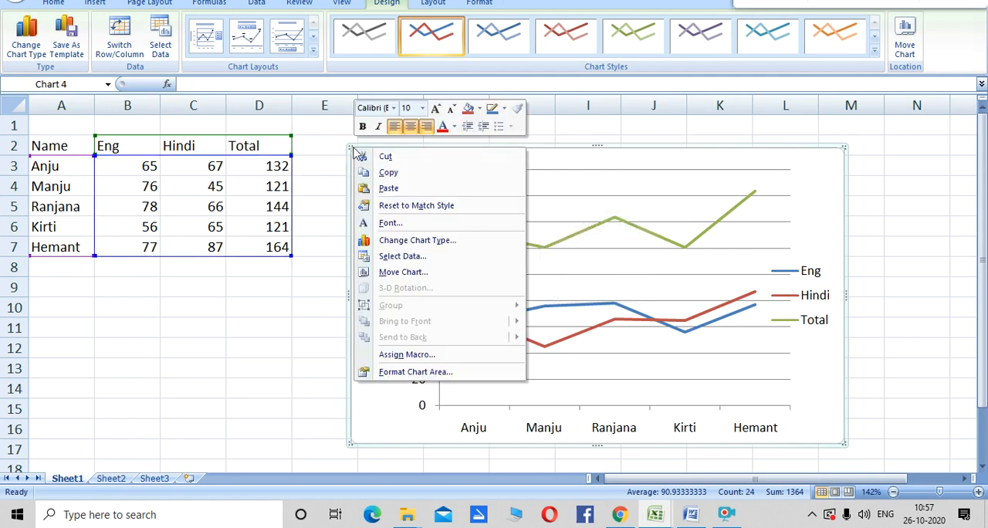
pyautogui.click(361, 157)
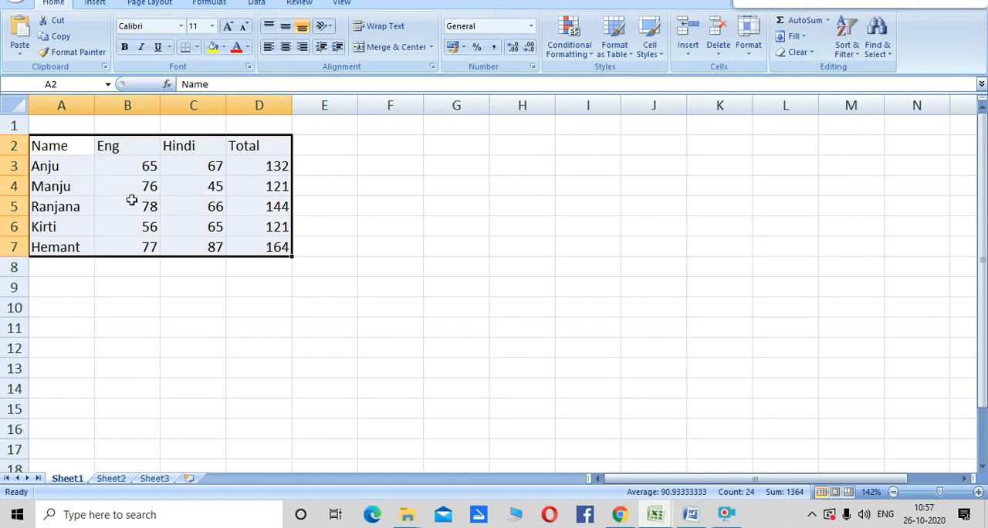
# - Insert a basic 2-D area chart from the marks table in A2:D7
pyautogui.click(96, 3)
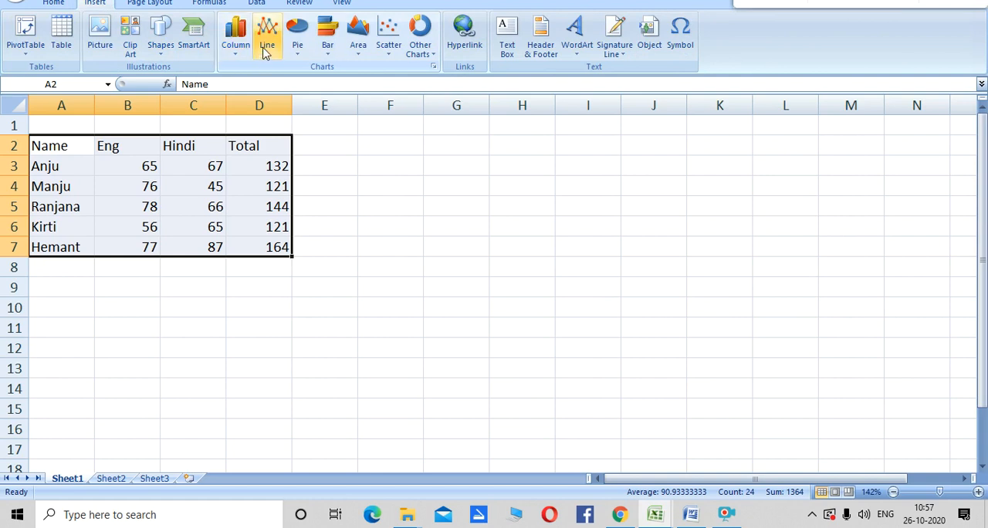
pyautogui.click(358, 54)
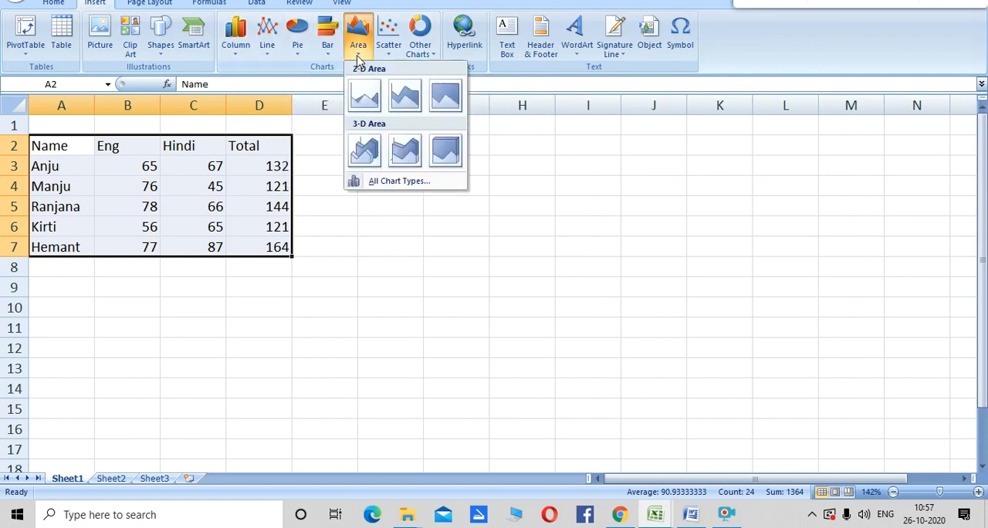
pyautogui.click(366, 103)
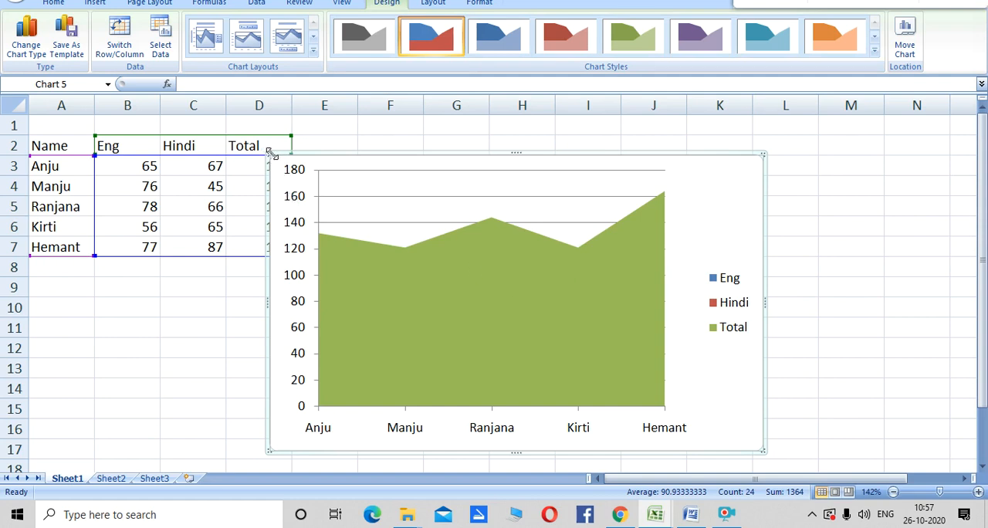
# - Nudge the area chart slightly and cut it from Sheet1
pyautogui.moveTo(269, 152); pyautogui.dragTo(273, 158)
pyautogui.rightClick(311, 167)
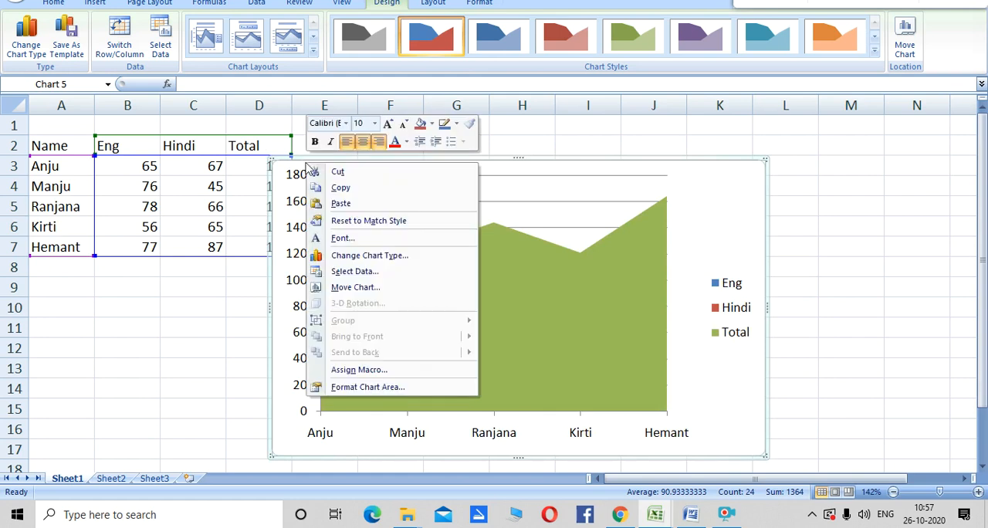
pyautogui.click(320, 171)
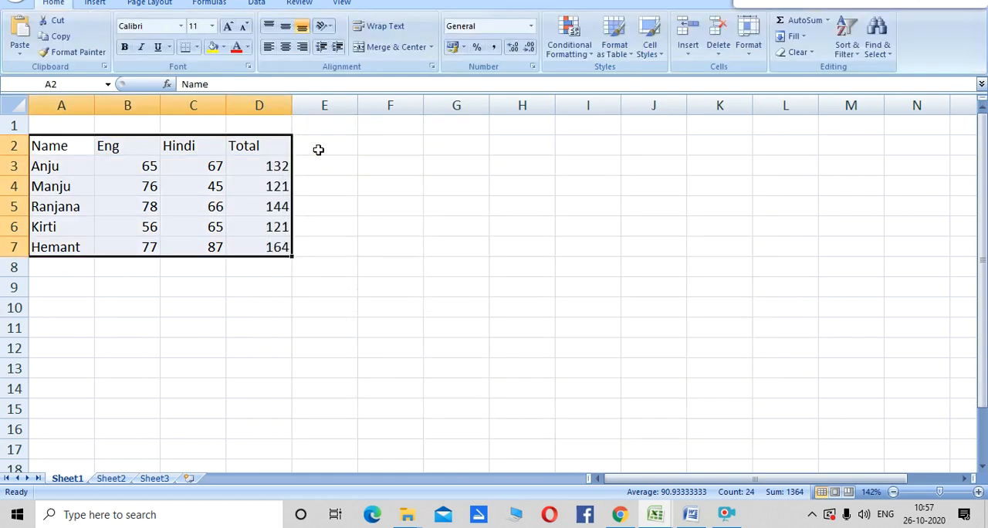
# - Insert a markers-only scatter chart from the marks table in A2:D7
pyautogui.click(96, 4)
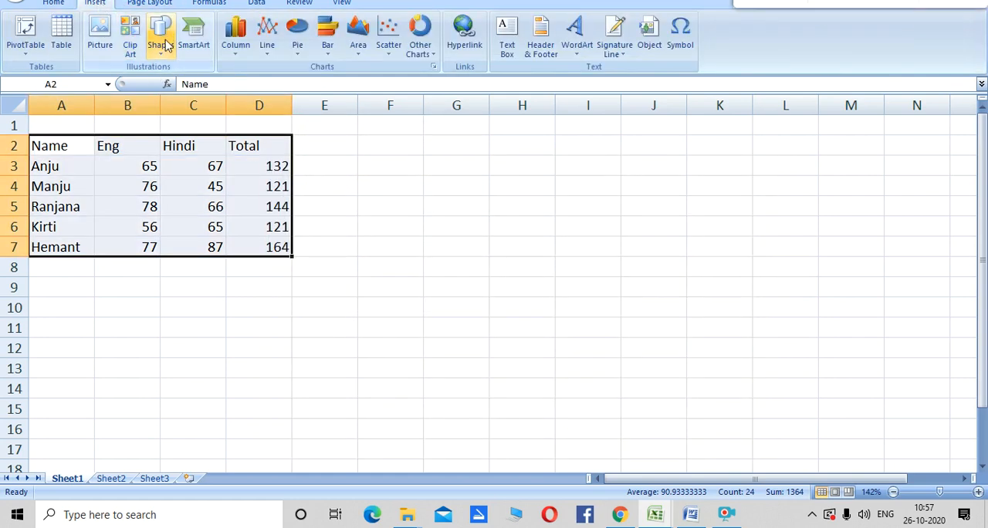
pyautogui.click(390, 61)
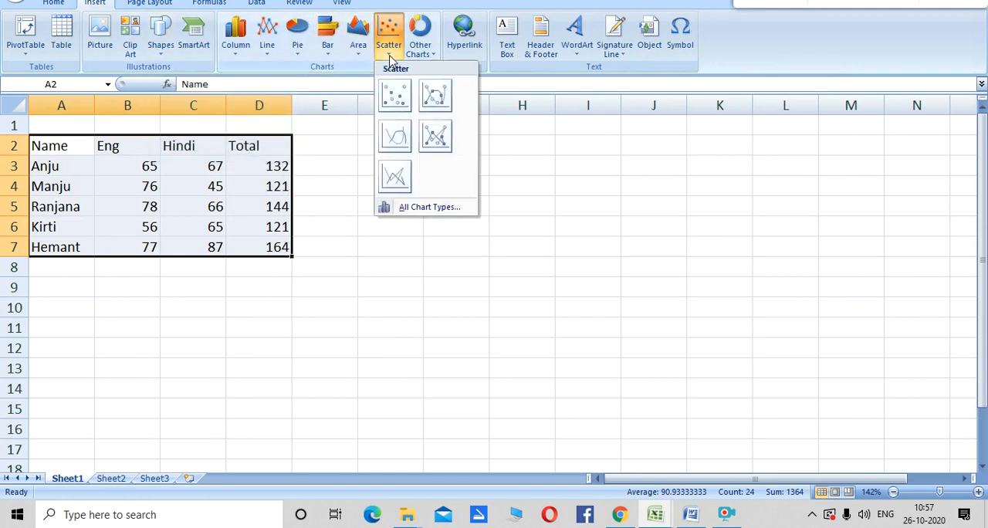
pyautogui.click(395, 102)
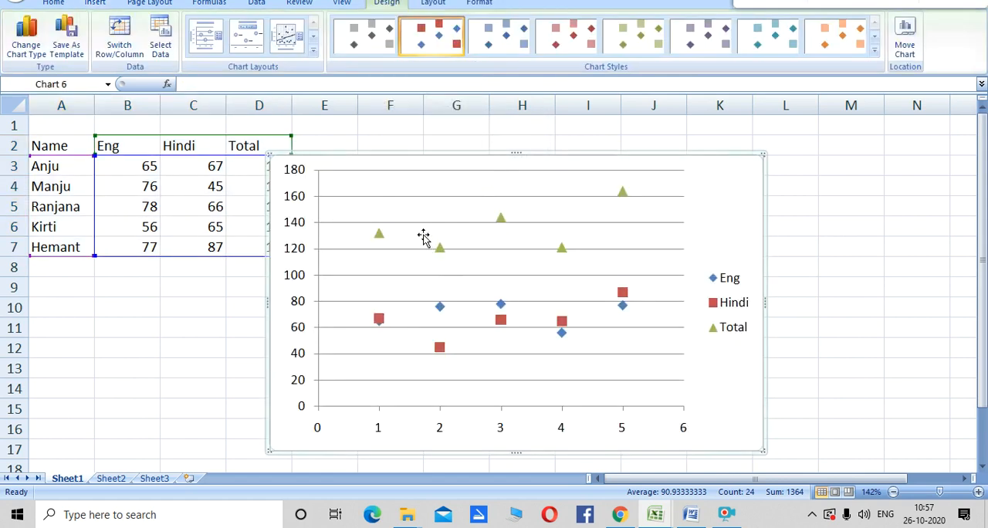
# - Move the scatter chart clear of the Total column and cut it from Sheet1
pyautogui.click(423, 204)
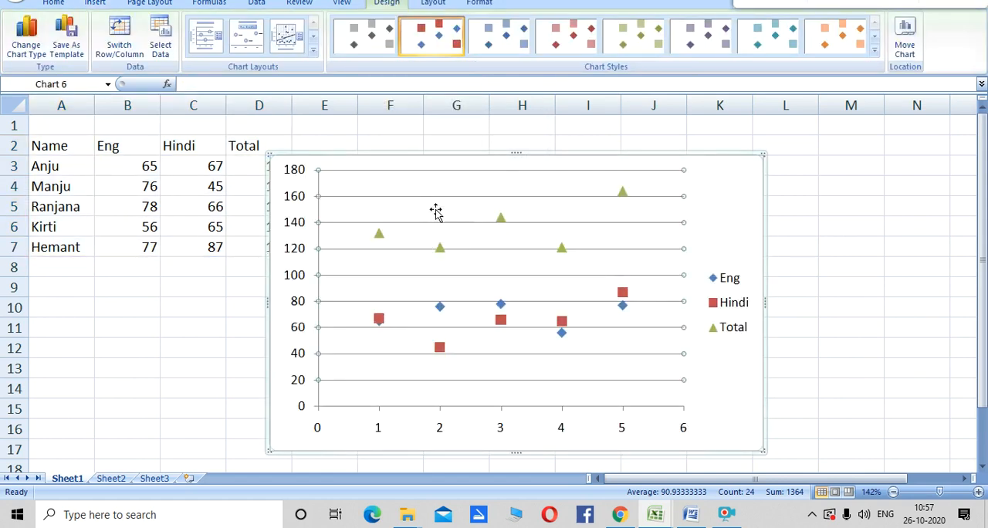
pyautogui.moveTo(274, 156); pyautogui.dragTo(334, 170)
pyautogui.rightClick(334, 167)
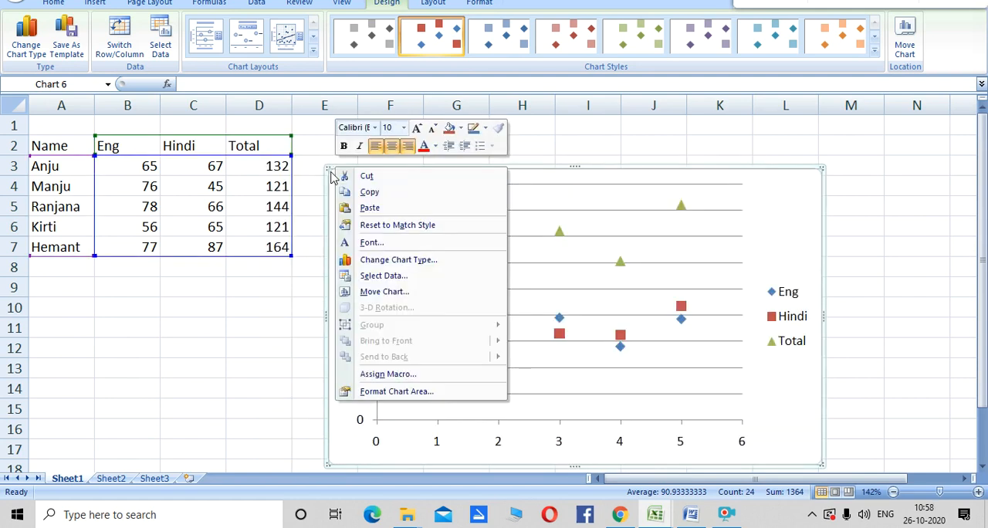
pyautogui.click(347, 176)
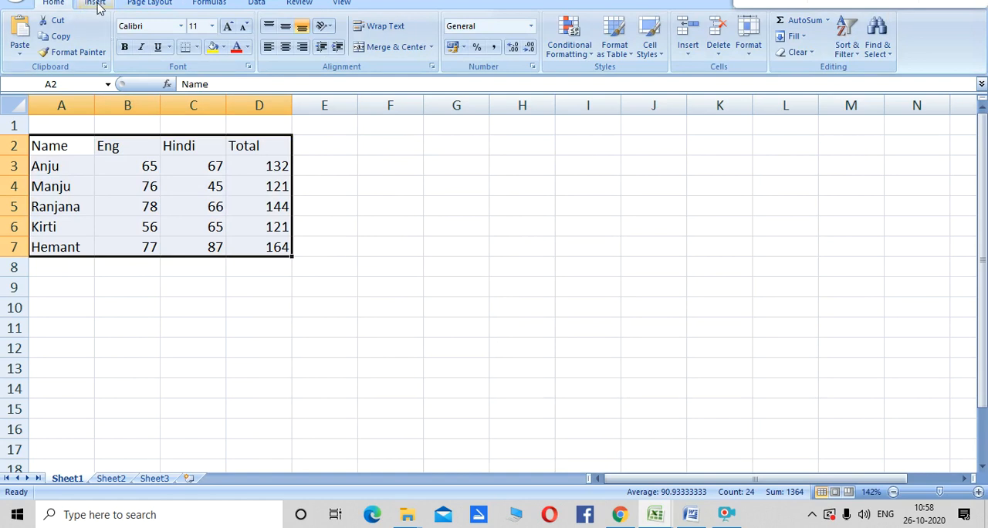
# - Insert a basic 2-D pie chart from the marks table in A2:D7
pyautogui.click(95, 4)
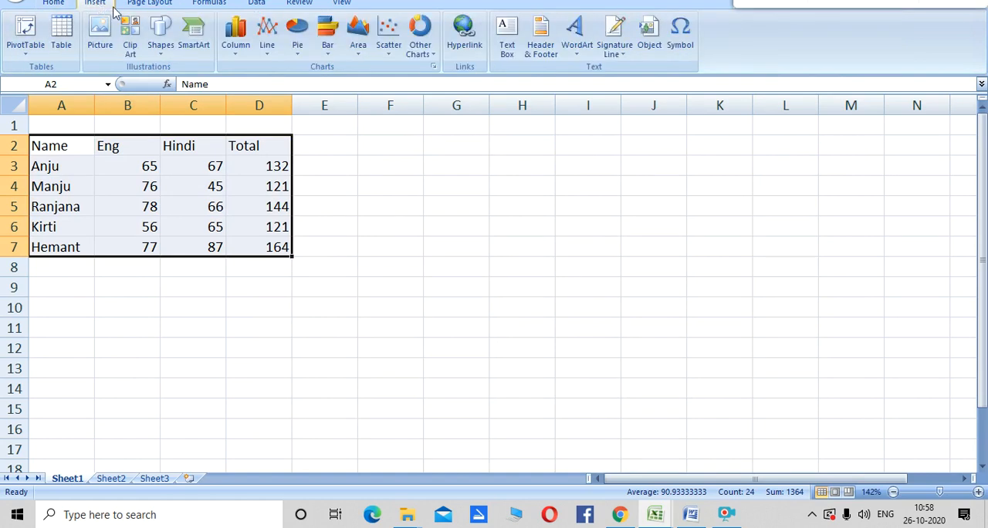
pyautogui.click(297, 42)
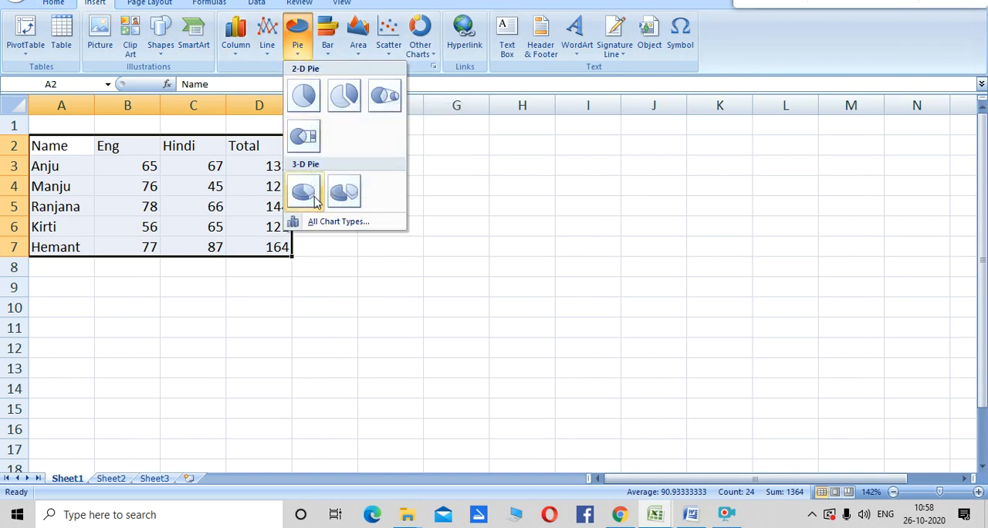
pyautogui.click(310, 103)
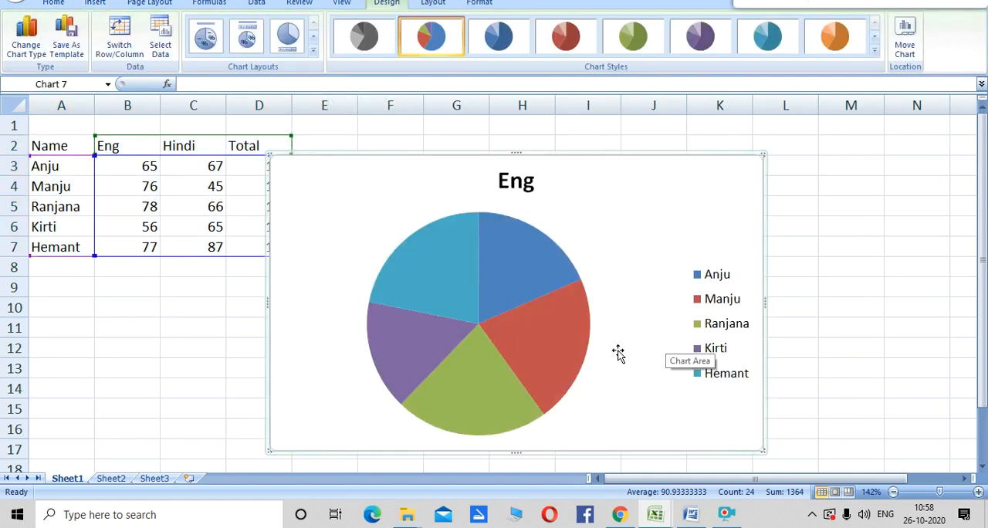
# - Pull the Eng pie's slices slightly apart and examine the individual students' slices
pyautogui.click(549, 269)
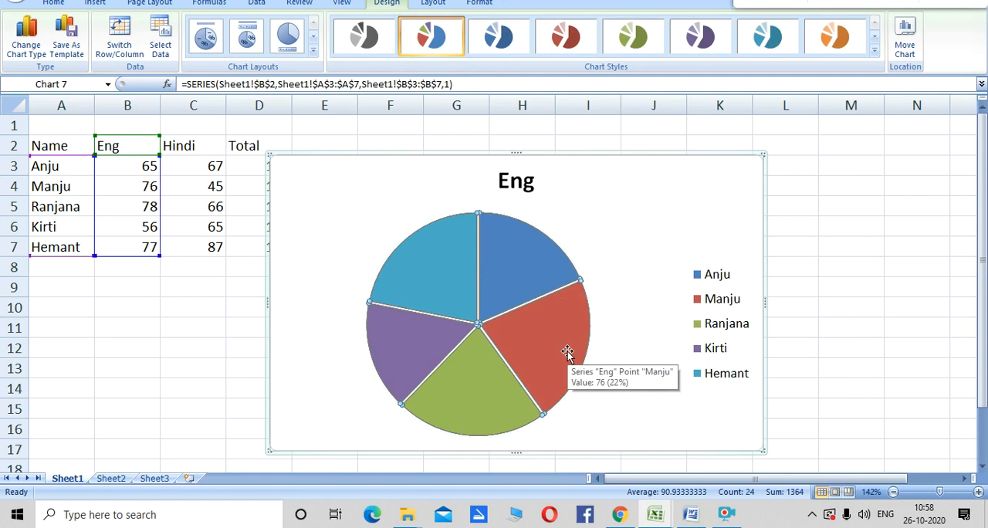
pyautogui.click(388, 354)
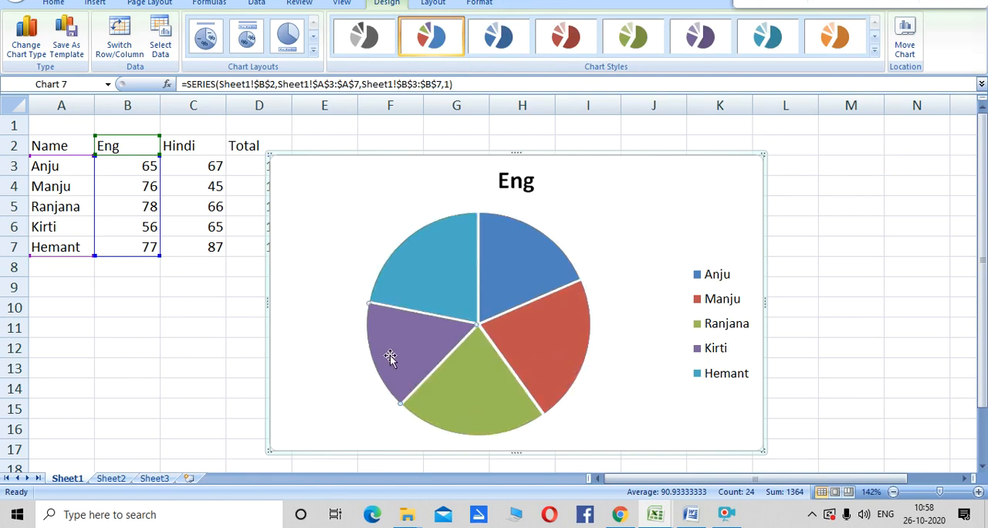
pyautogui.click(412, 291)
pyautogui.moveTo(473, 372)
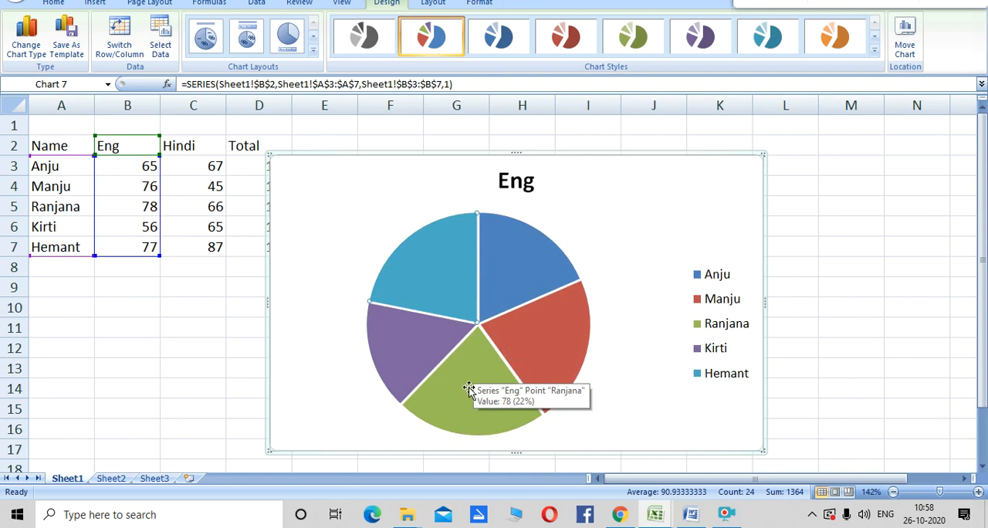
pyautogui.click(274, 160)
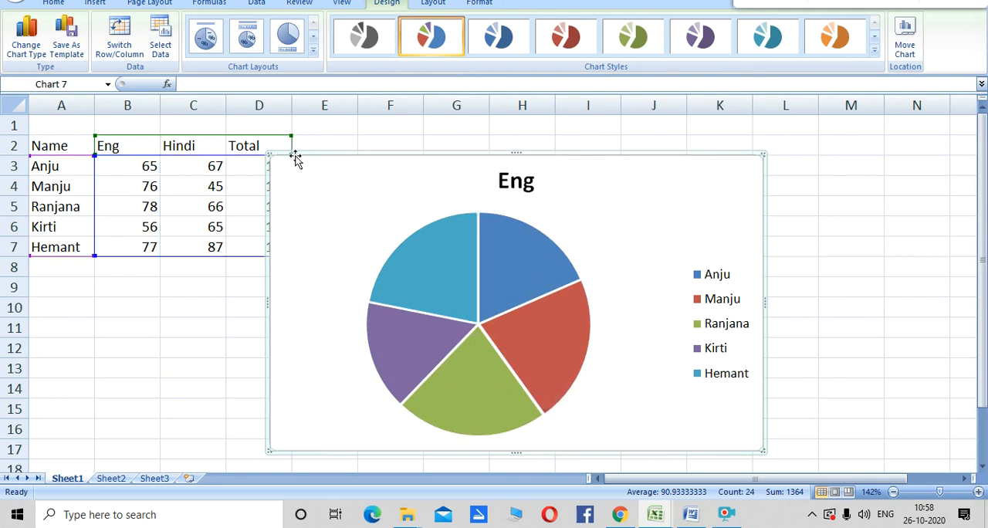
# - Cut the pie chart of the English marks from Sheet1
pyautogui.rightClick(302, 160)
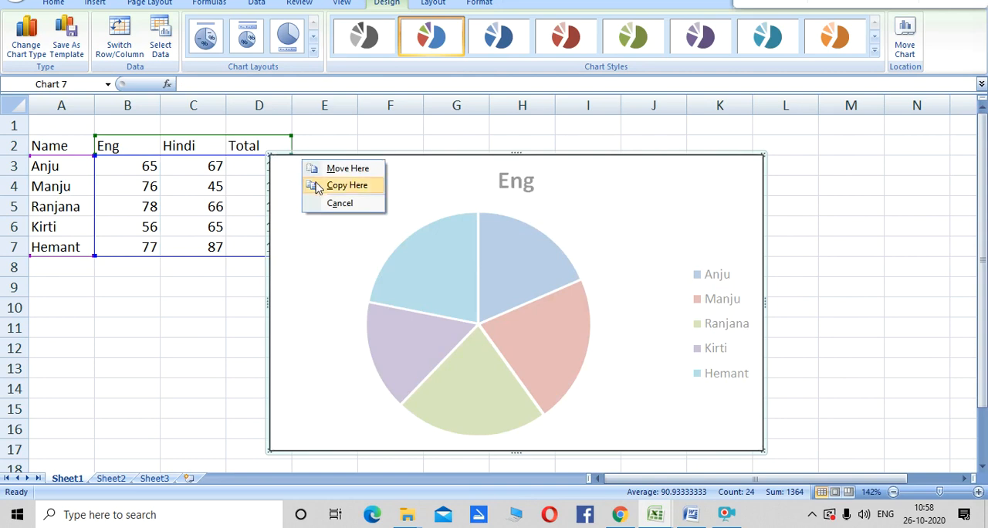
pyautogui.click(339, 202)
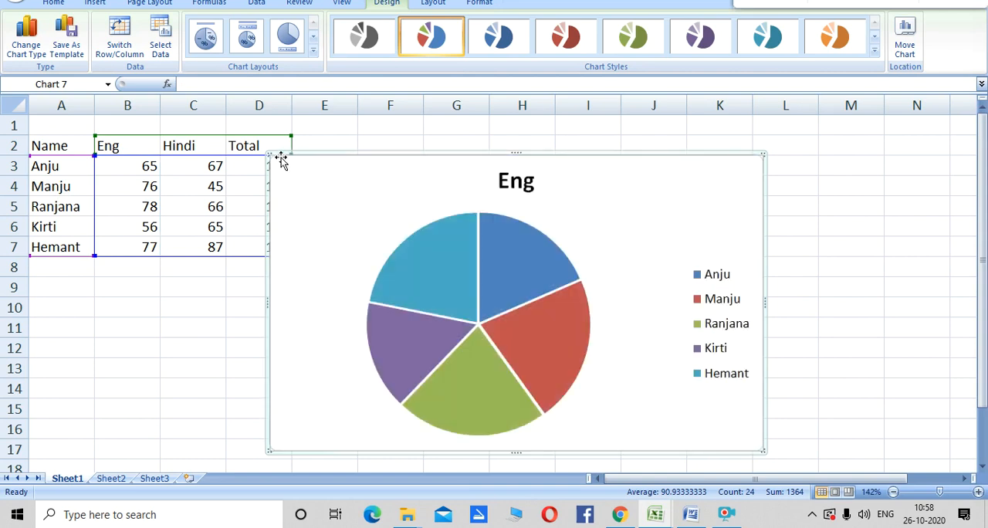
pyautogui.moveTo(275, 158); pyautogui.dragTo(344, 335)
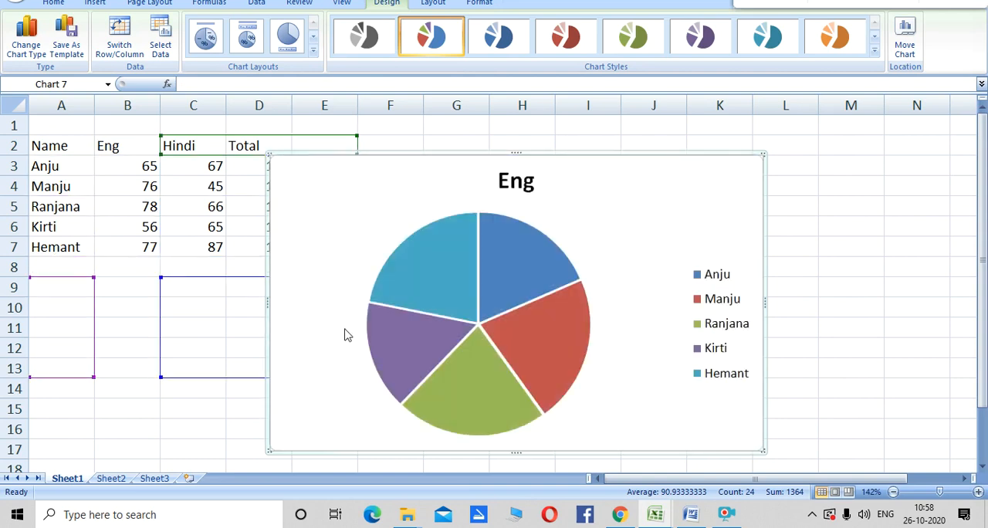
pyautogui.rightClick(270, 158)
pyautogui.click(322, 169)
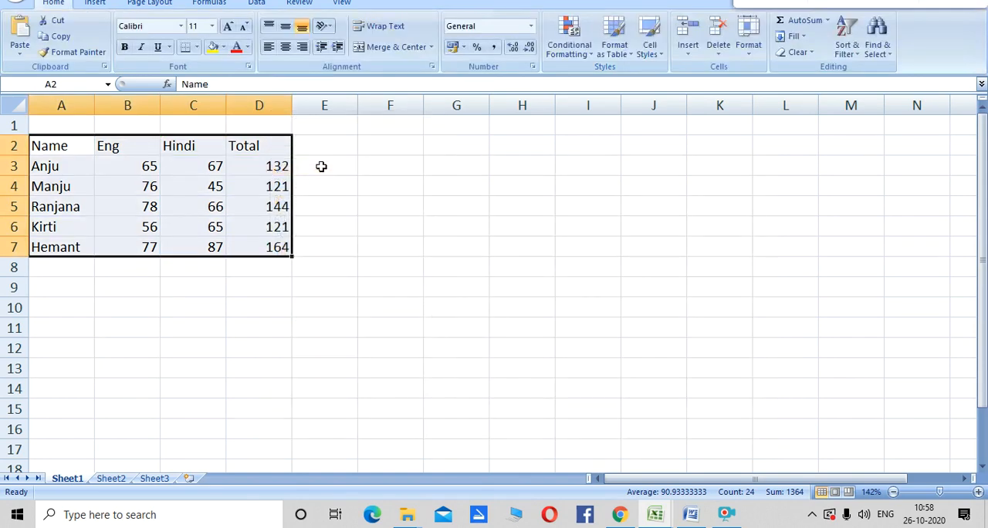
# - Insert a 2-D clustered column chart from the marks table in A2:D7
pyautogui.click(97, 3)
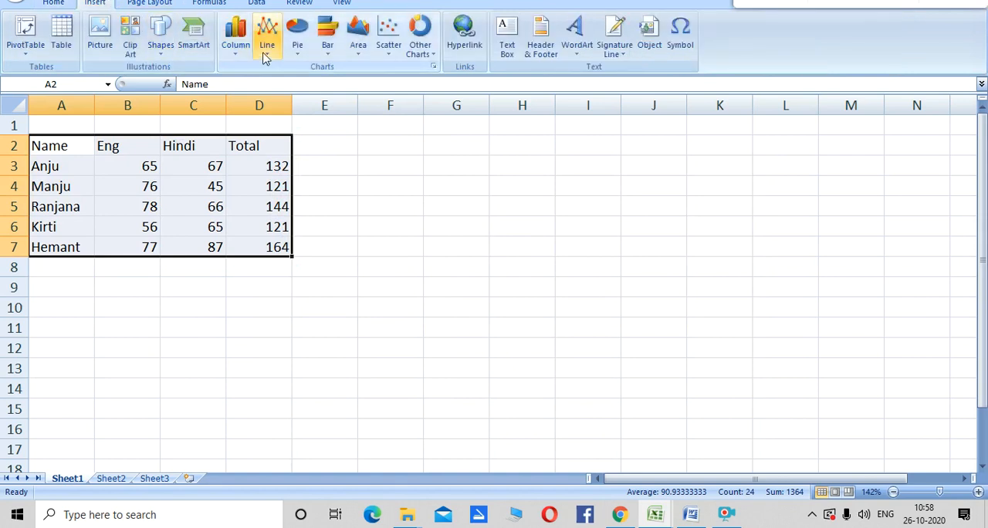
pyautogui.click(239, 46)
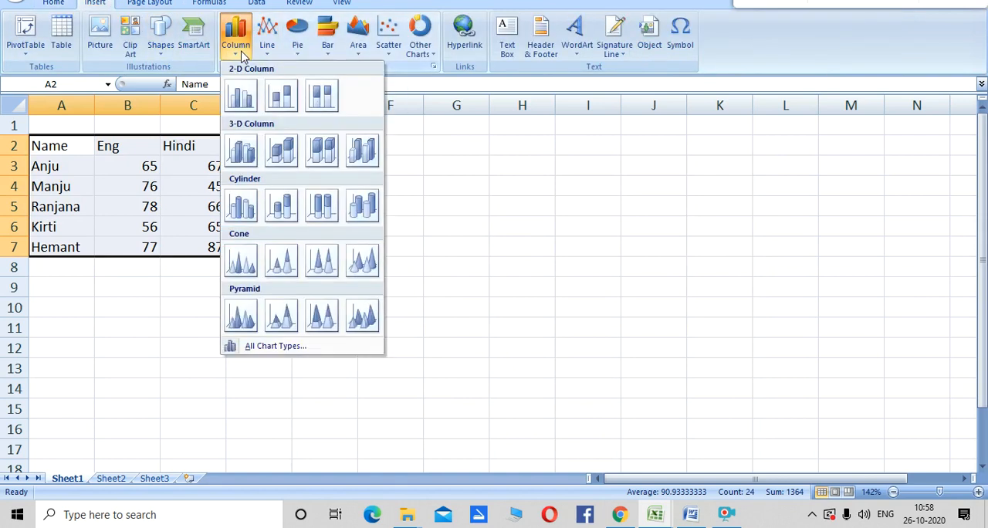
pyautogui.click(249, 96)
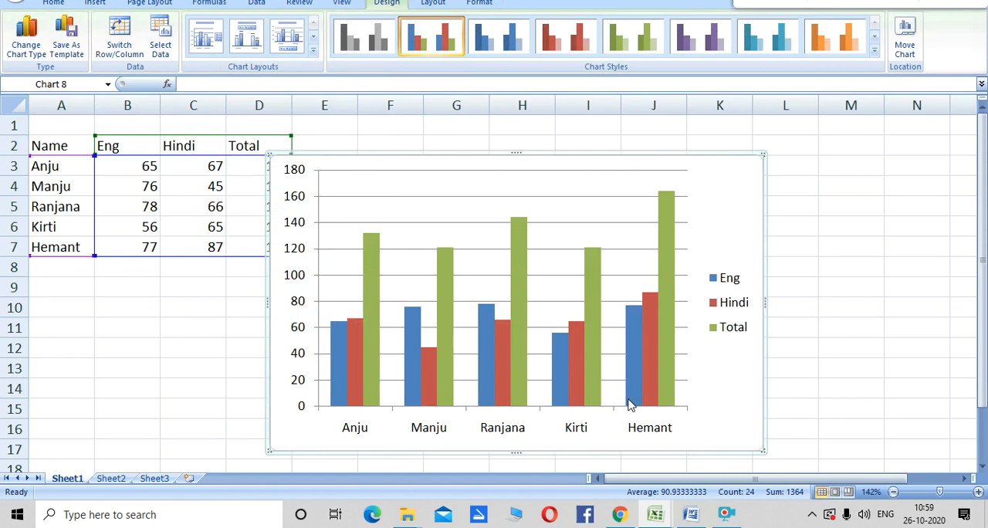
# - Shift the column chart's plot area slightly right within the chart and examine each student's Eng, Hindi and Total columns
pyautogui.moveTo(629, 405)
pyautogui.moveTo(448, 186); pyautogui.dragTo(481, 184)
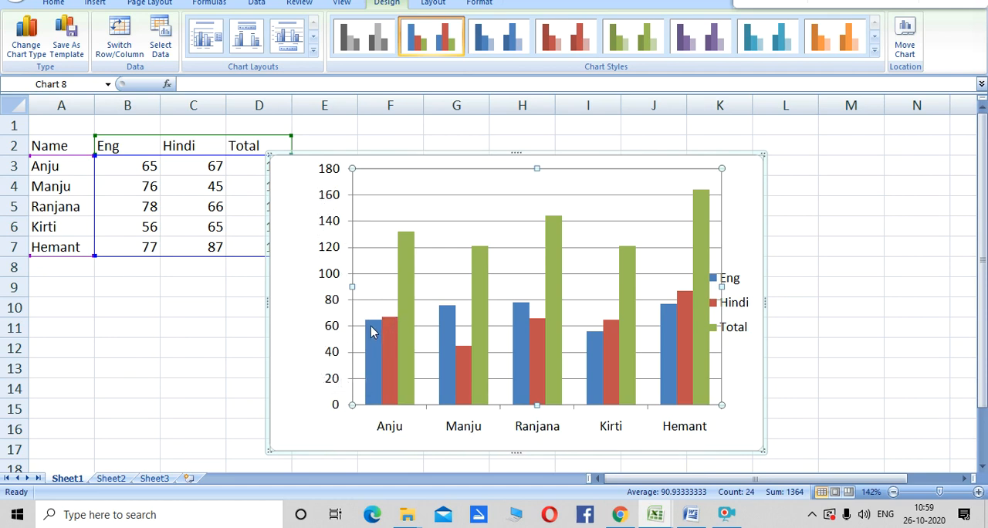
pyautogui.moveTo(372, 329)
pyautogui.rightClick(472, 202)
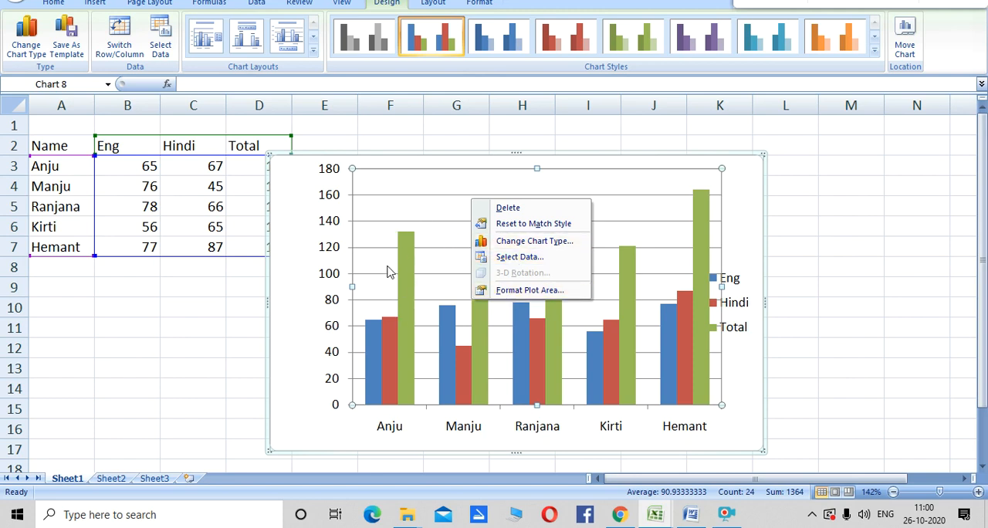
pyautogui.click(986, 321)
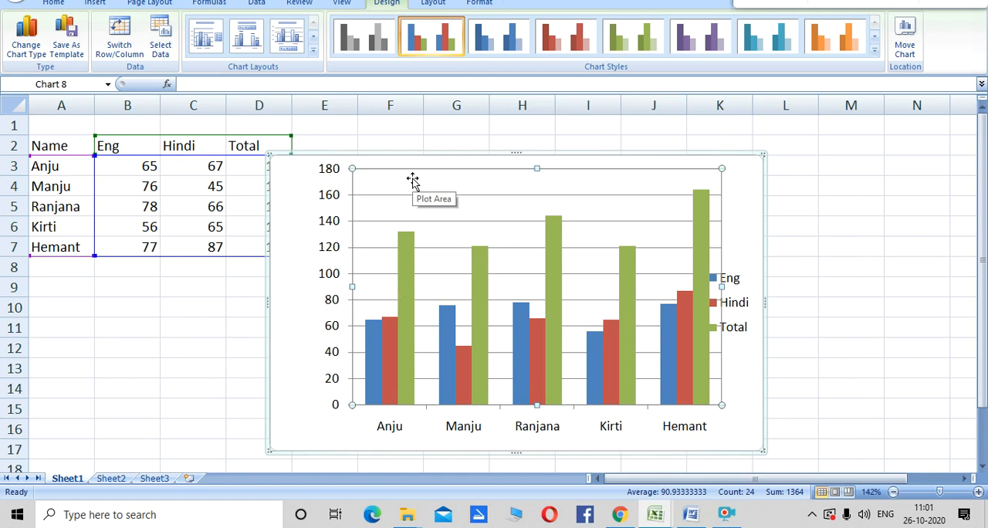
# - Move the column chart clear of the Total column and extend its upper edge into row 1
pyautogui.moveTo(410, 153); pyautogui.dragTo(468, 159)
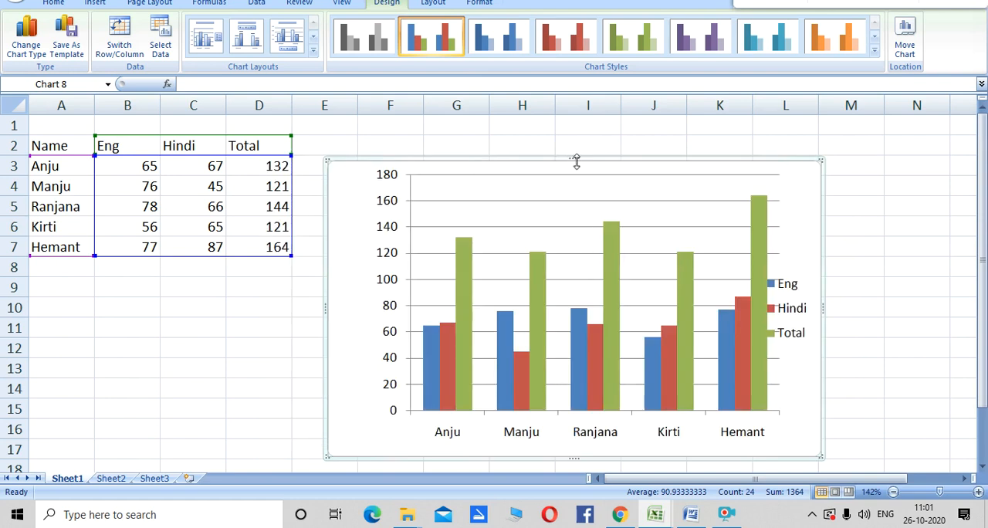
pyautogui.moveTo(578, 159); pyautogui.dragTo(584, 126)
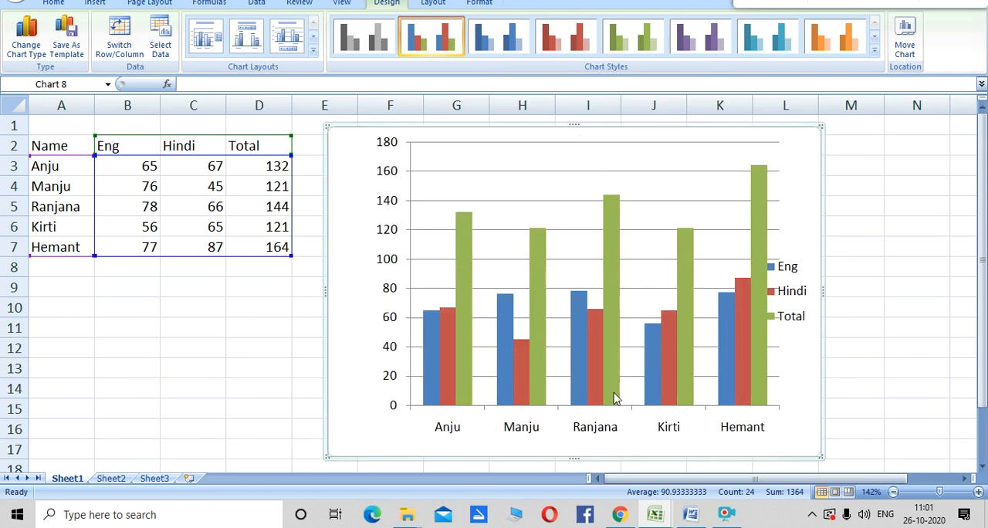
# - Cut the column chart from Sheet1
pyautogui.rightClick(336, 127)
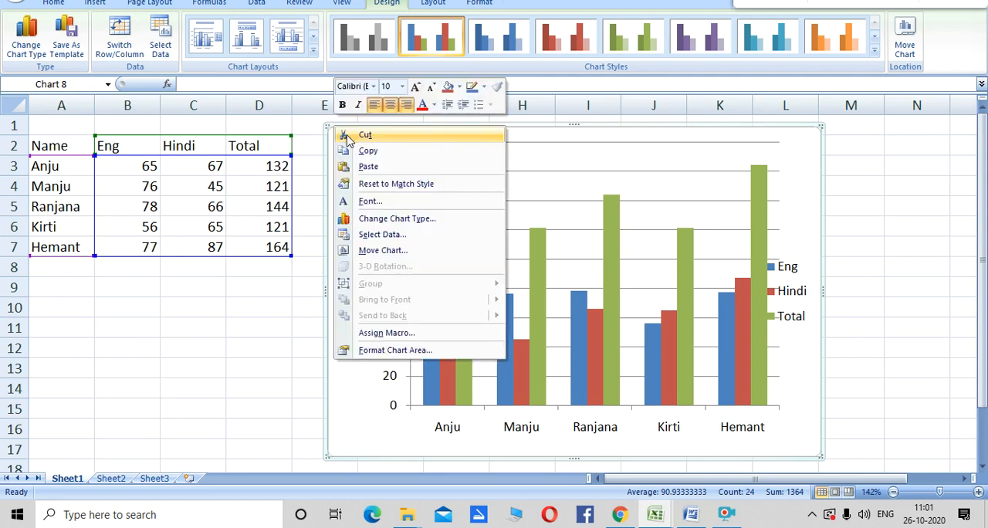